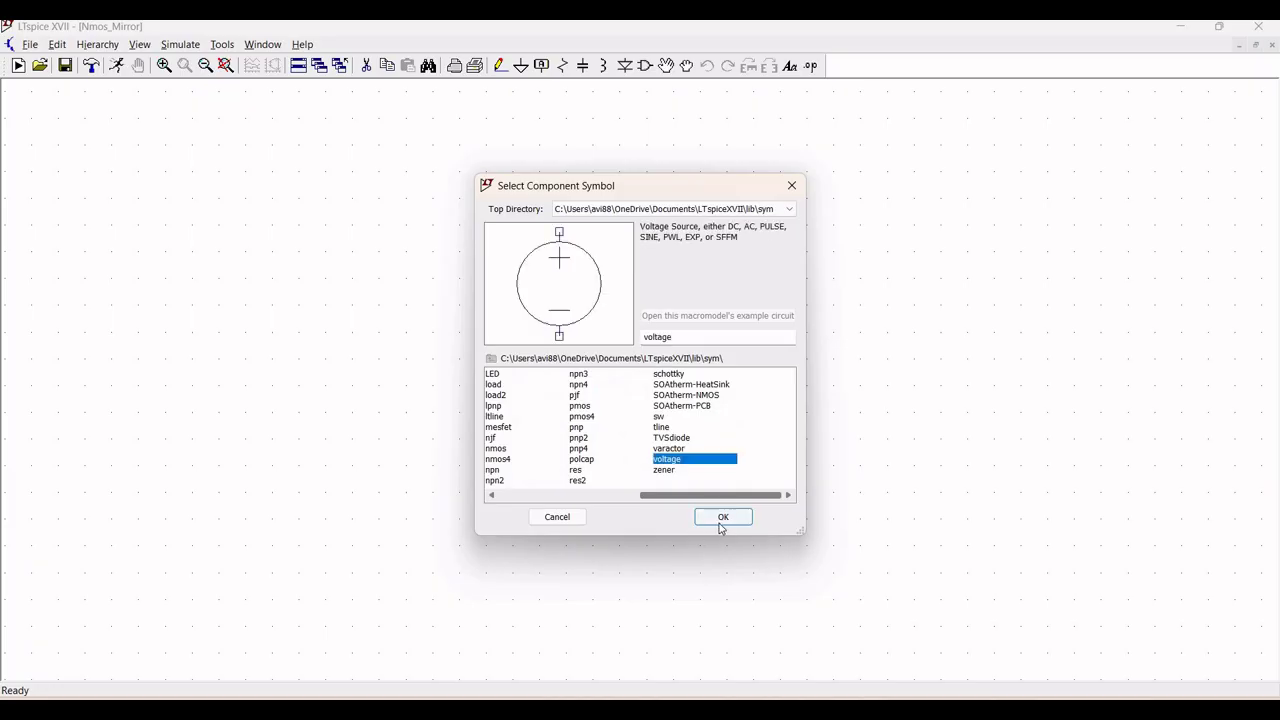
Step: Place a voltage source, name it VDD and give it a DC value of 5
{"action": "key", "text": "Return"}
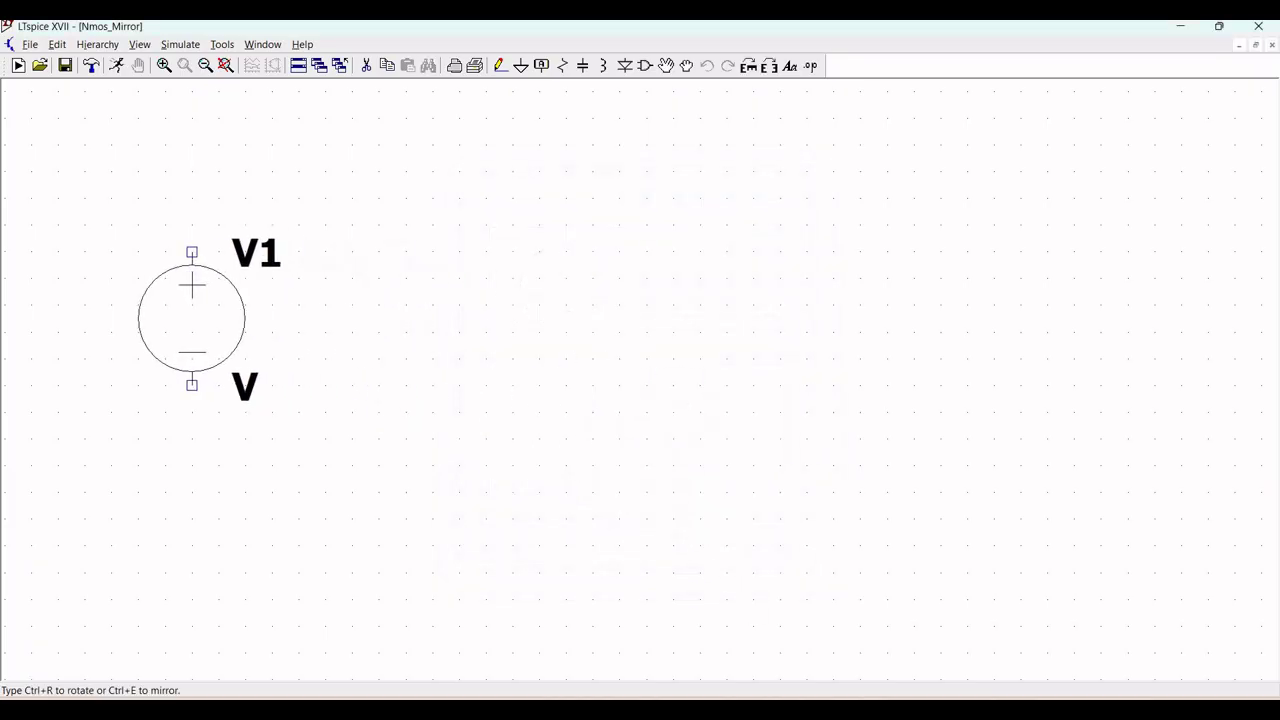
{"action": "left_click", "coordinate": [192, 318]}
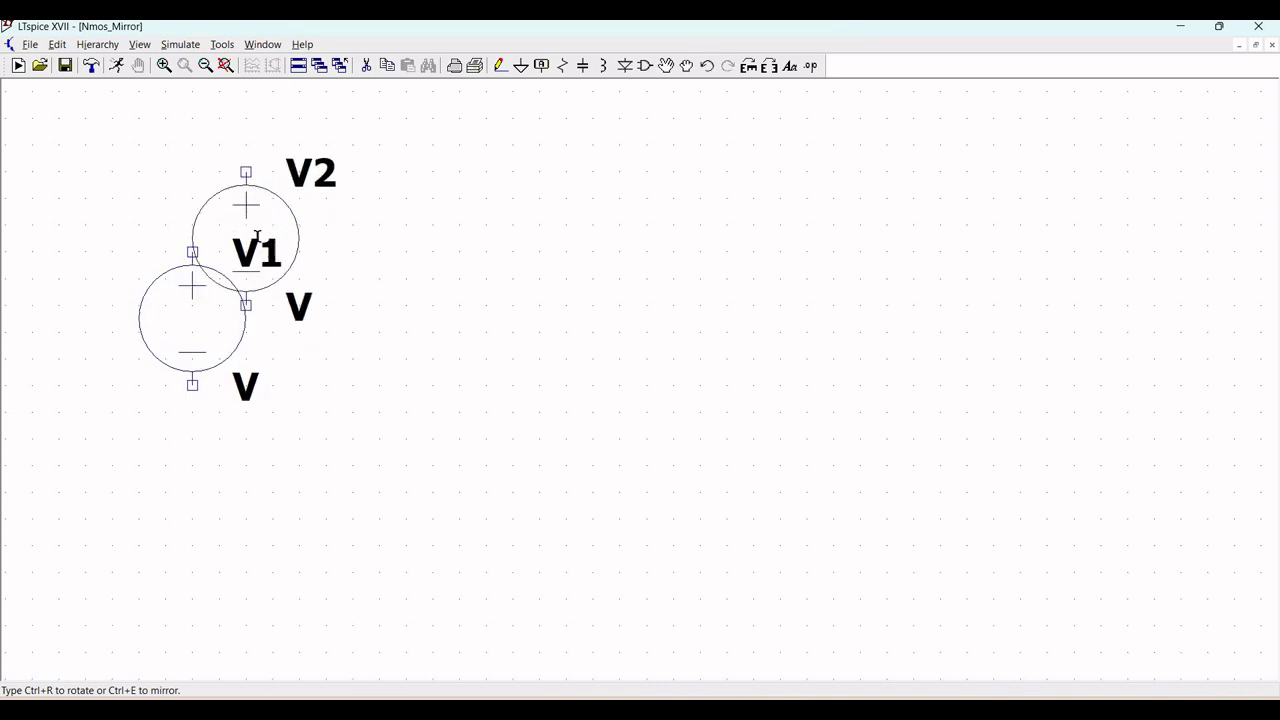
{"action": "key", "text": "Escape"}
{"action": "right_click", "coordinate": [257, 254]}
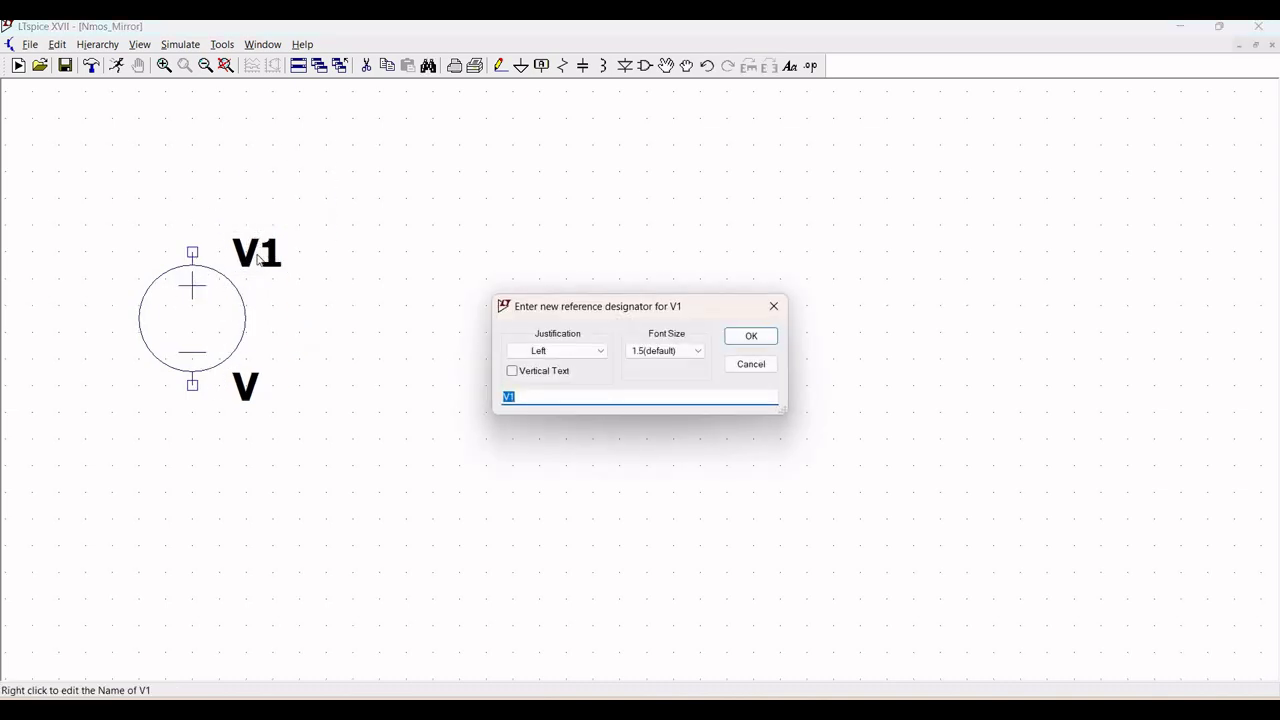
{"action": "type", "text": "VDD"}
{"action": "key", "text": "Return"}
{"action": "right_click", "coordinate": [200, 322]}
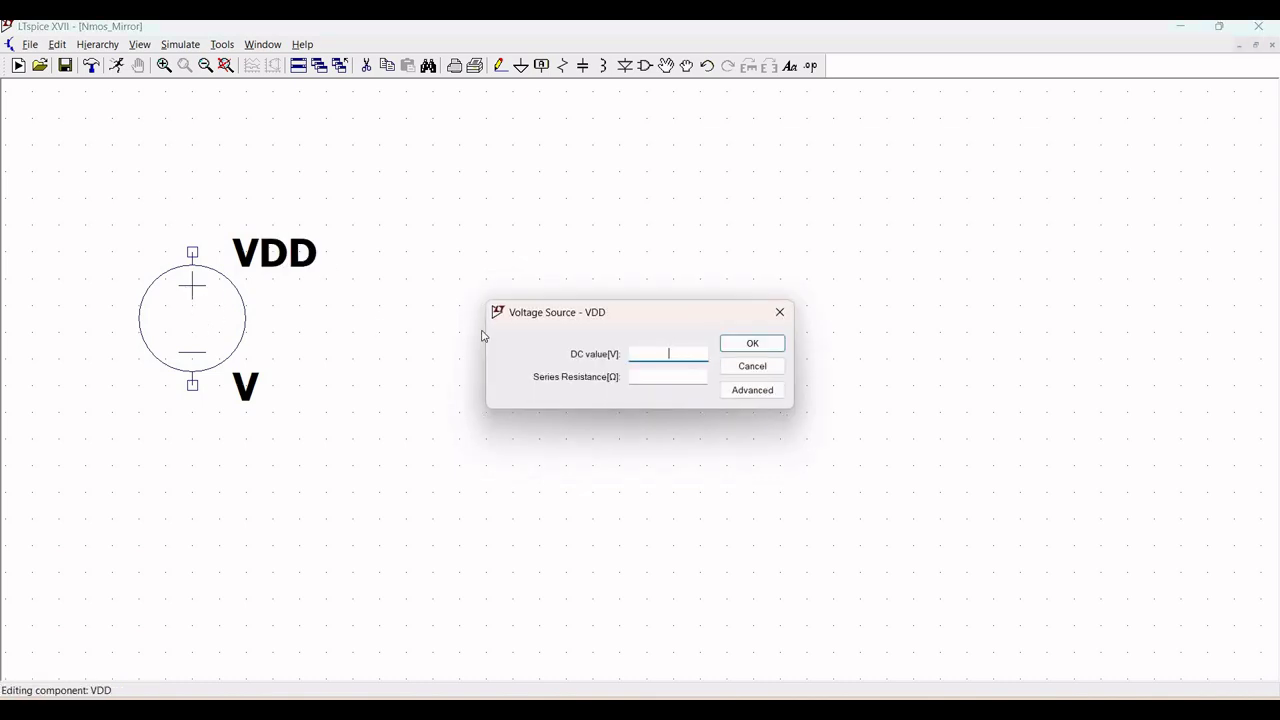
{"action": "type", "text": "5"}
{"action": "left_click", "coordinate": [752, 343]}
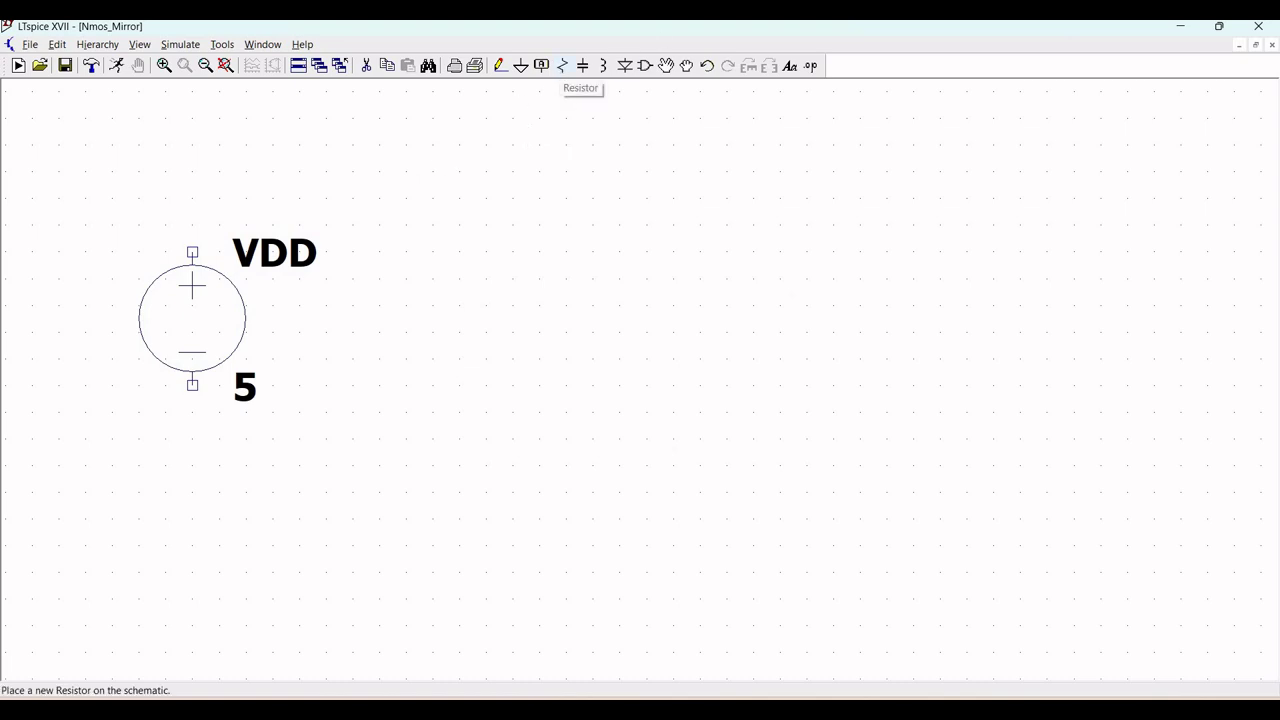
Step: Add resistor R1 to the schematic with a resistance of 200k
{"action": "left_click", "coordinate": [562, 66]}
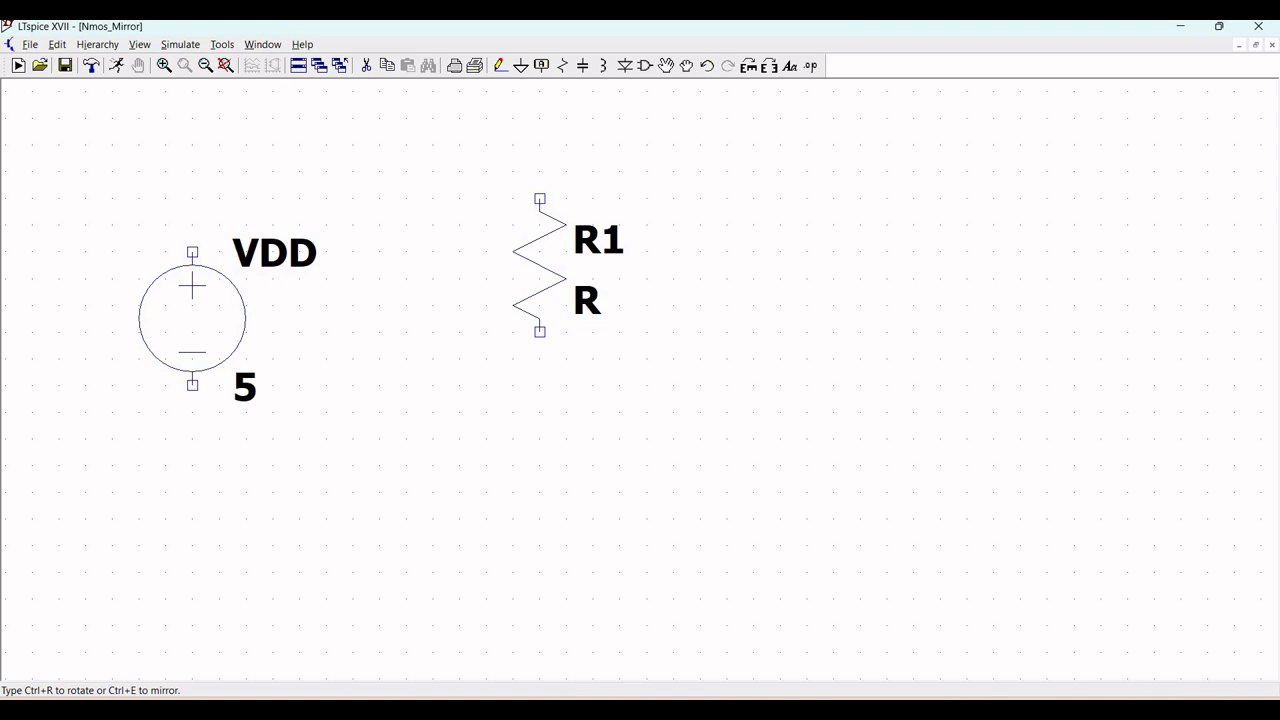
{"action": "left_click", "coordinate": [540, 238]}
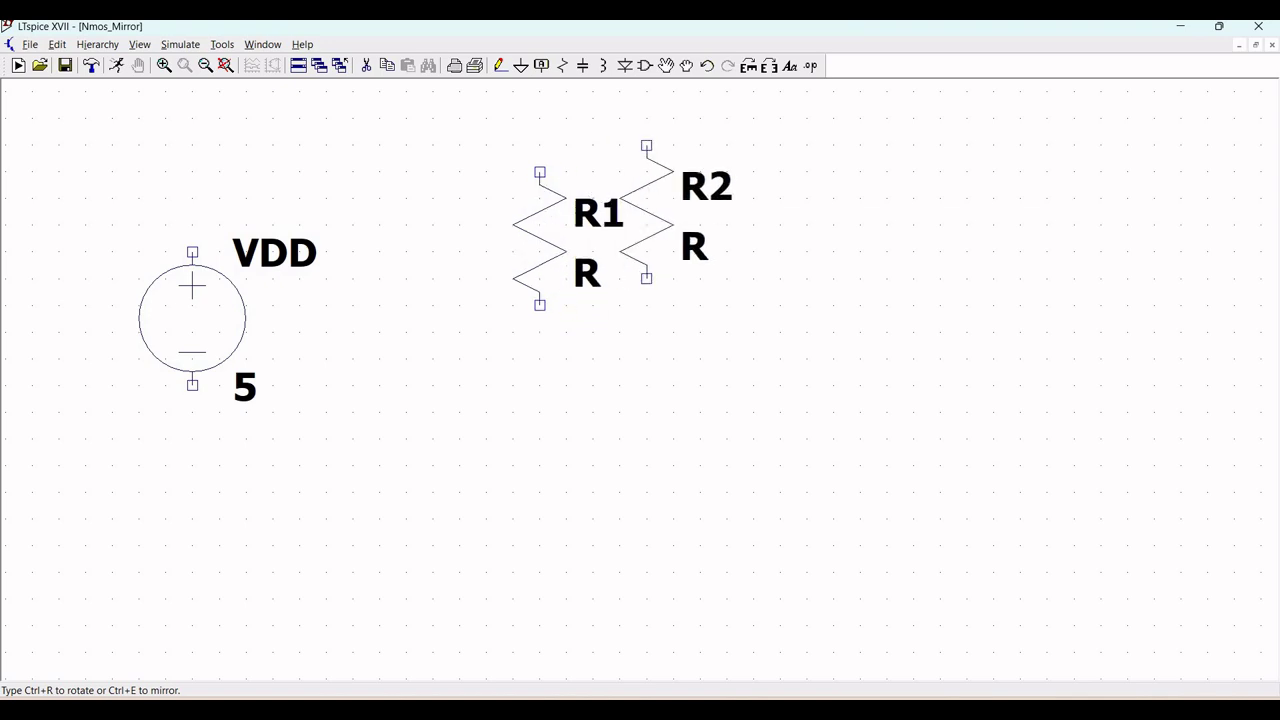
{"action": "key", "text": "Escape"}
{"action": "right_click", "coordinate": [547, 255]}
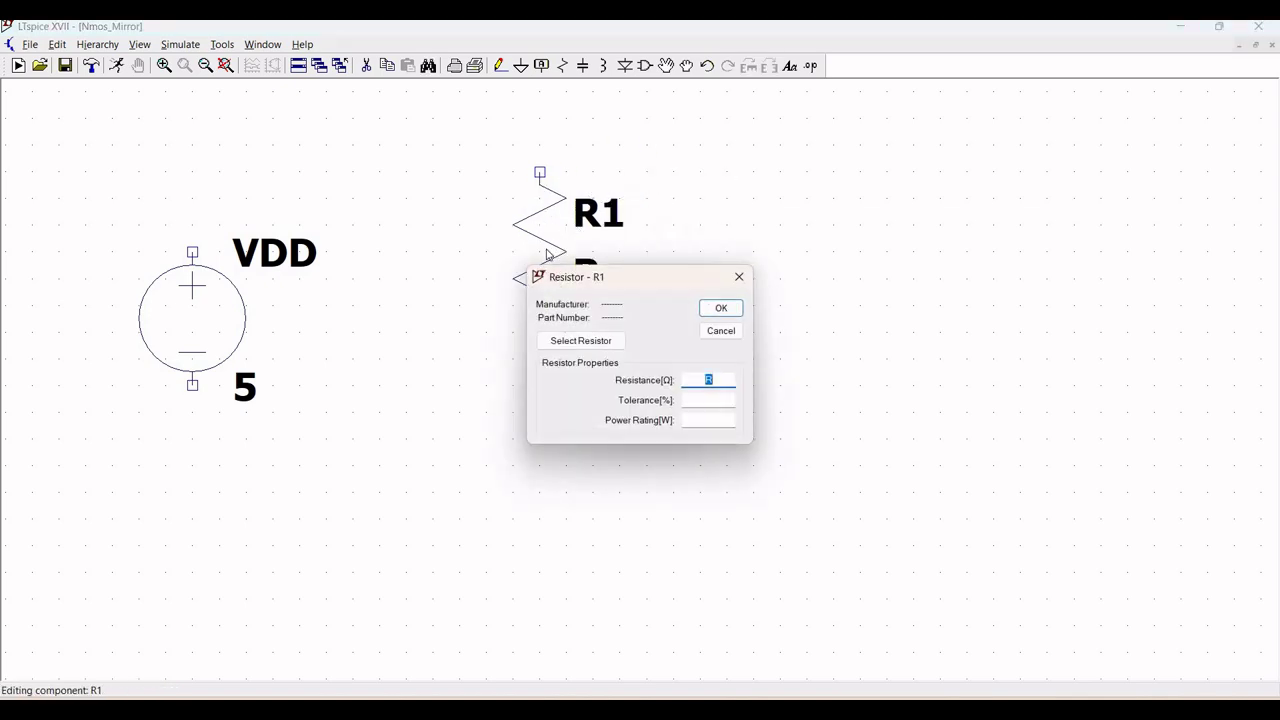
{"action": "type", "text": "200k"}
{"action": "left_click", "coordinate": [716, 309]}
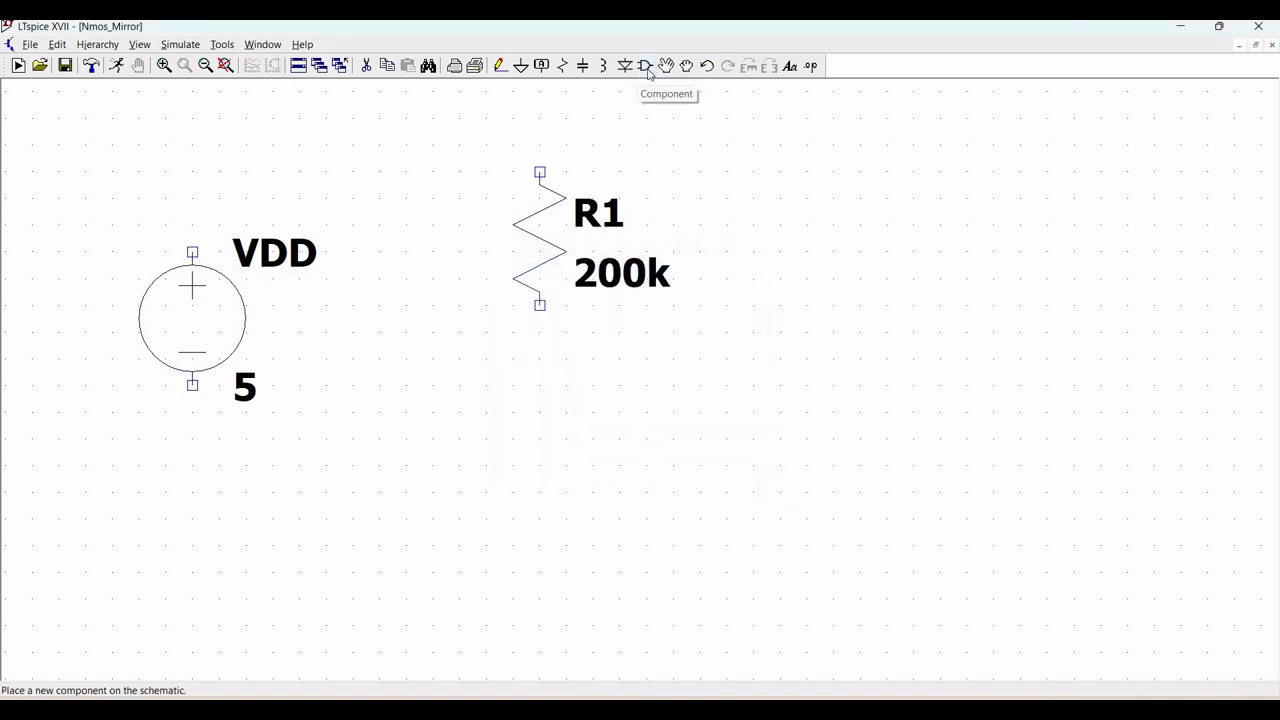
Step: Choose the four-terminal nmos4 transistor symbol from the component picker
{"action": "left_click", "coordinate": [646, 66]}
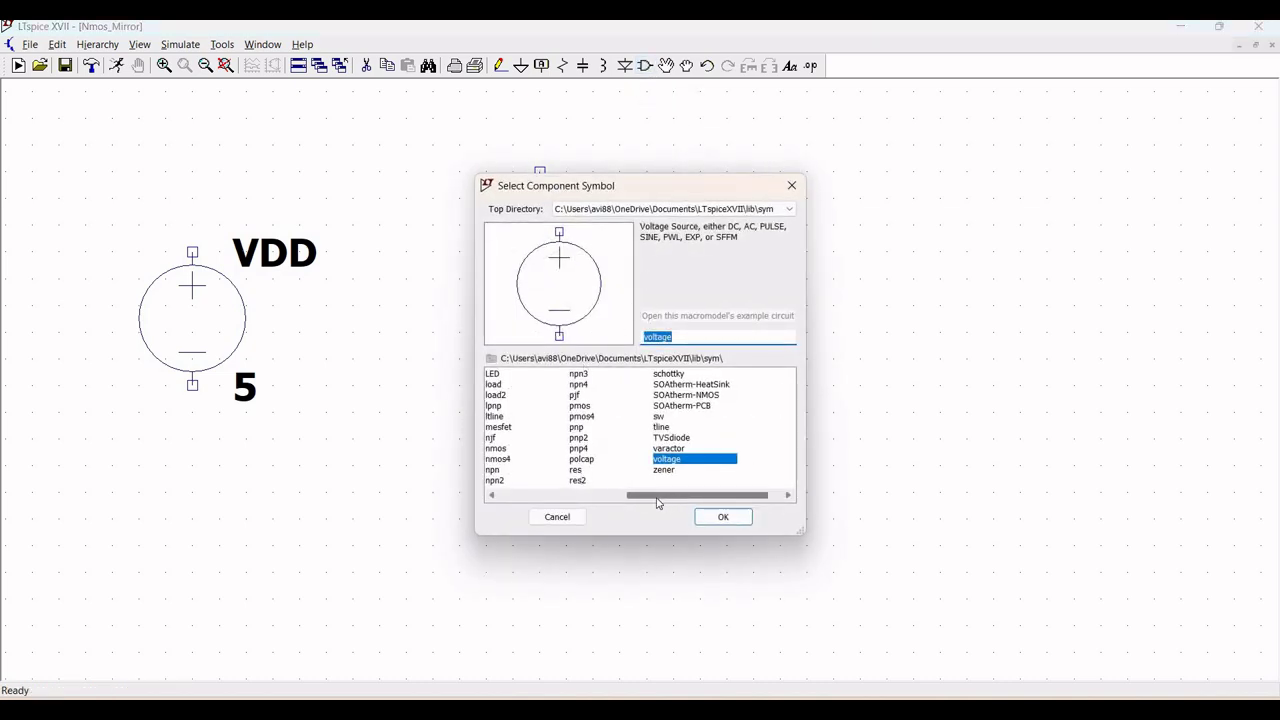
{"action": "left_click", "coordinate": [583, 406]}
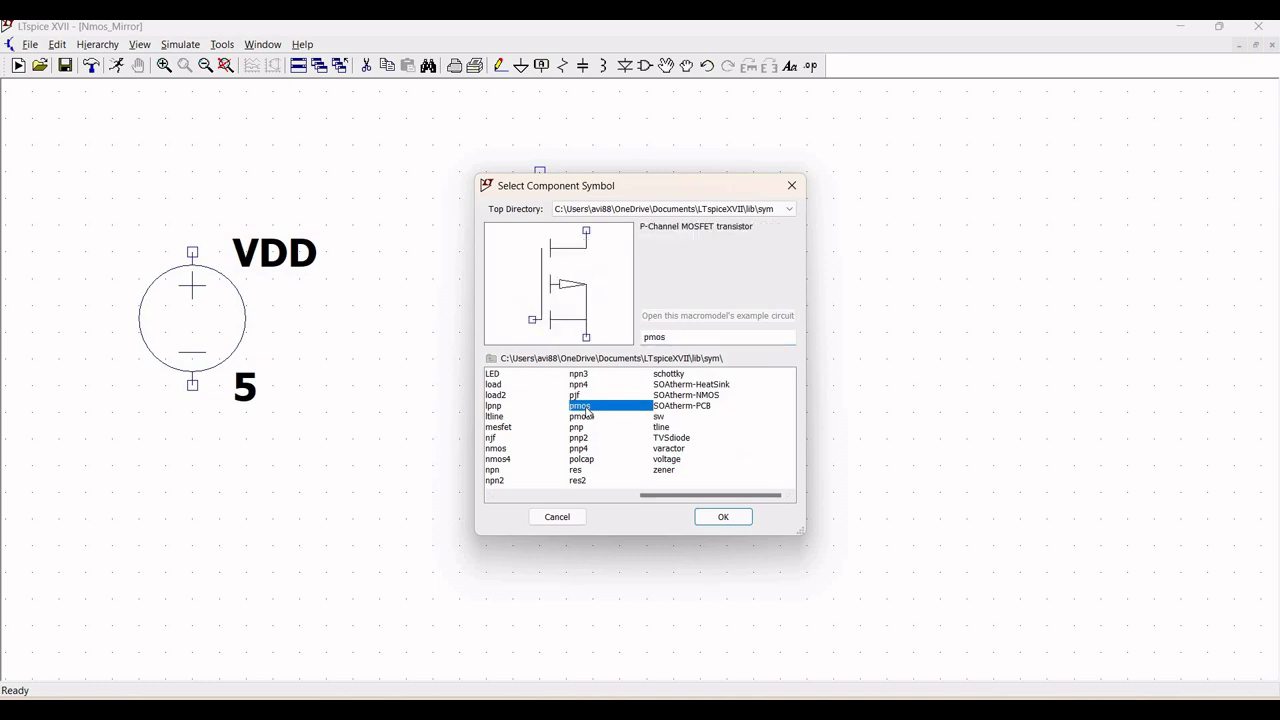
{"action": "left_click", "coordinate": [497, 449]}
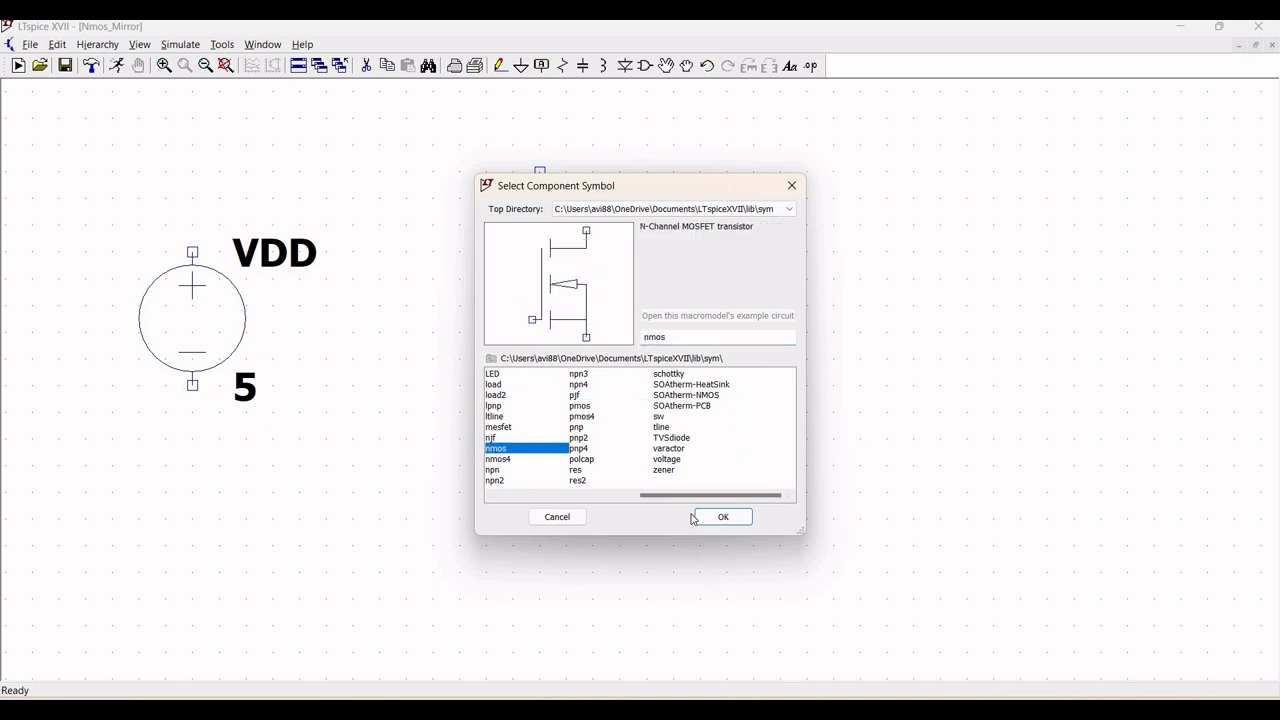
{"action": "left_click", "coordinate": [505, 460]}
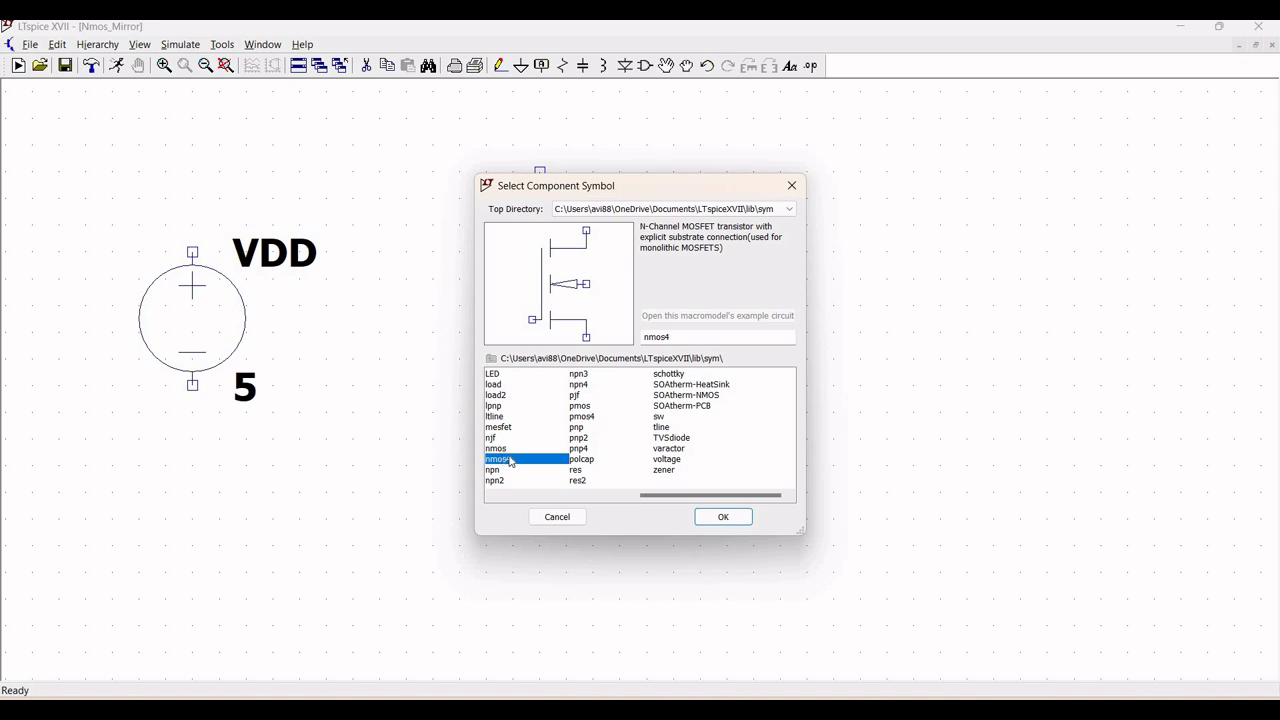
{"action": "left_click", "coordinate": [722, 517]}
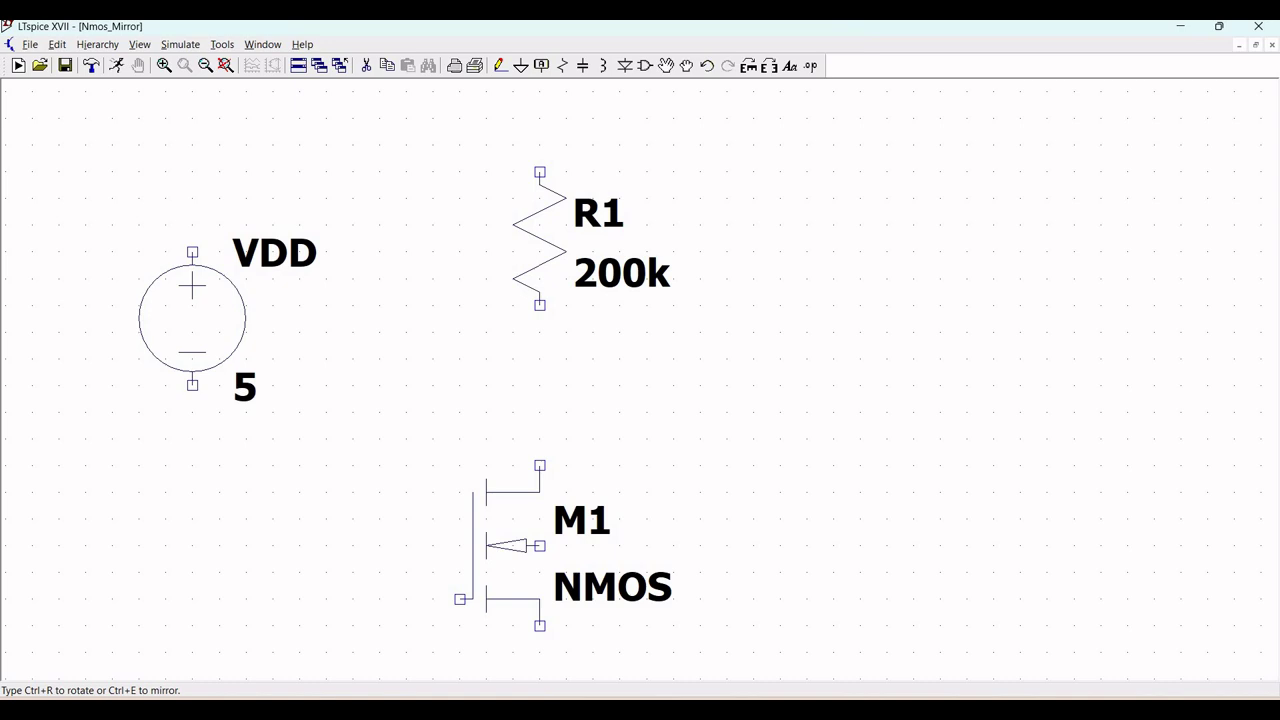
Step: Place M1 below the resistor and a mirrored M2 to its right, gates facing
{"action": "key", "text": "ctrl+e"}
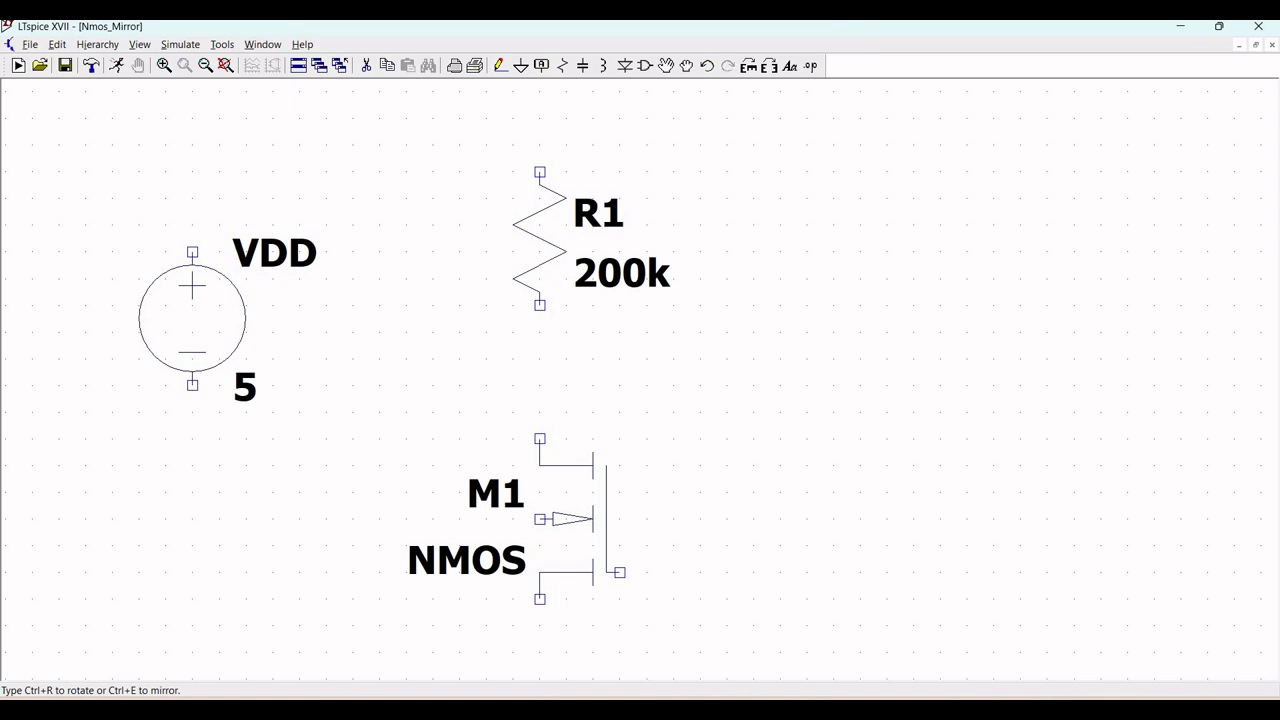
{"action": "left_click", "coordinate": [620, 438]}
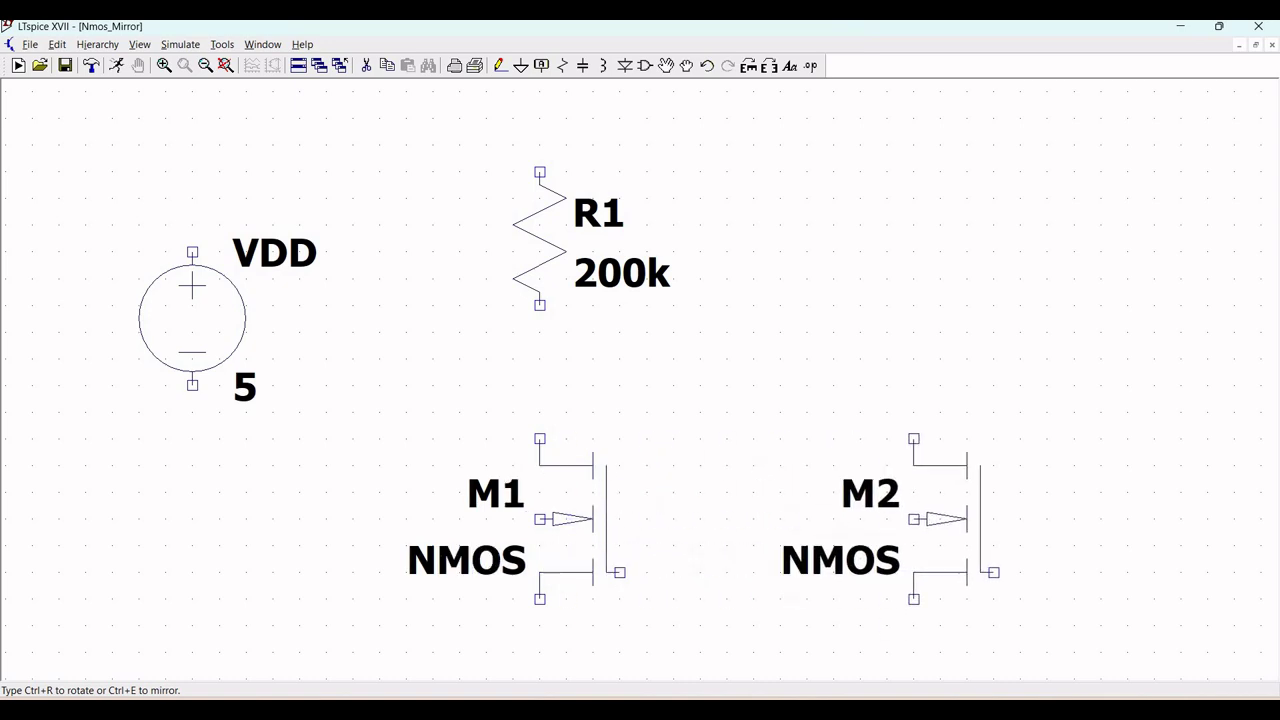
{"action": "key", "text": "ctrl+e"}
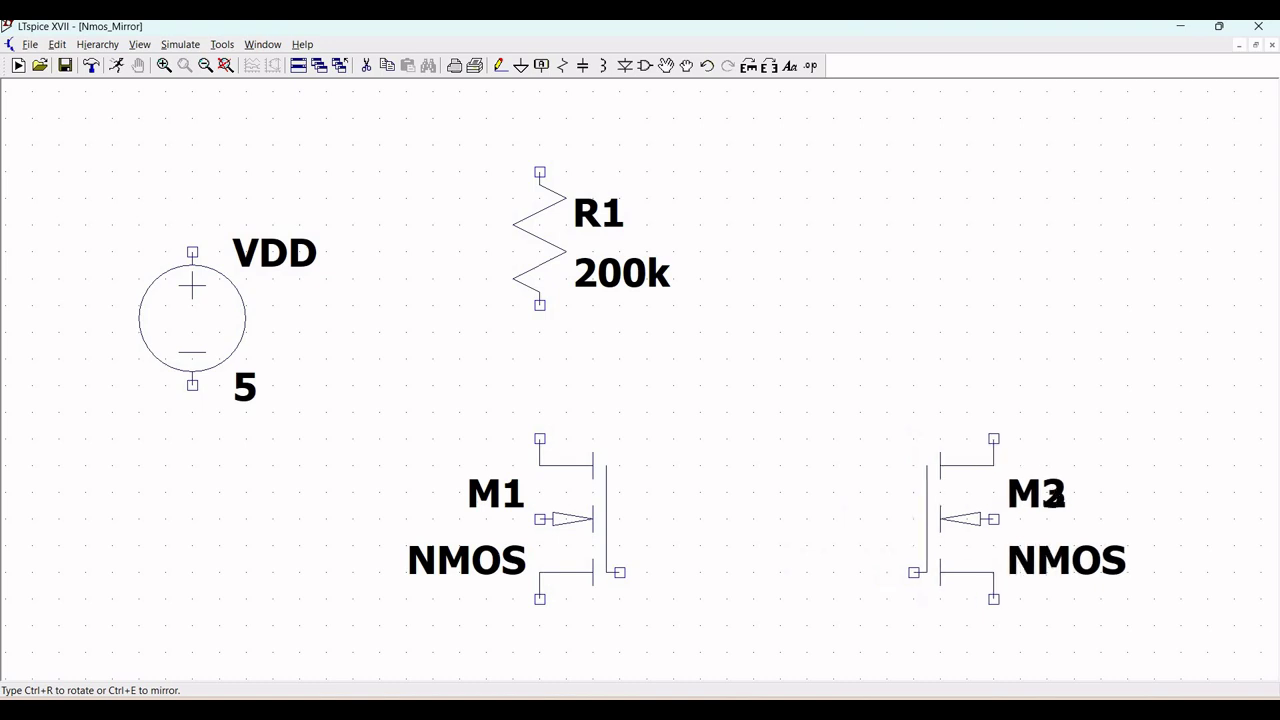
{"action": "left_click", "coordinate": [1050, 488]}
Step: Place a second voltage source at the right edge of the schematic
{"action": "key", "text": "Escape"}
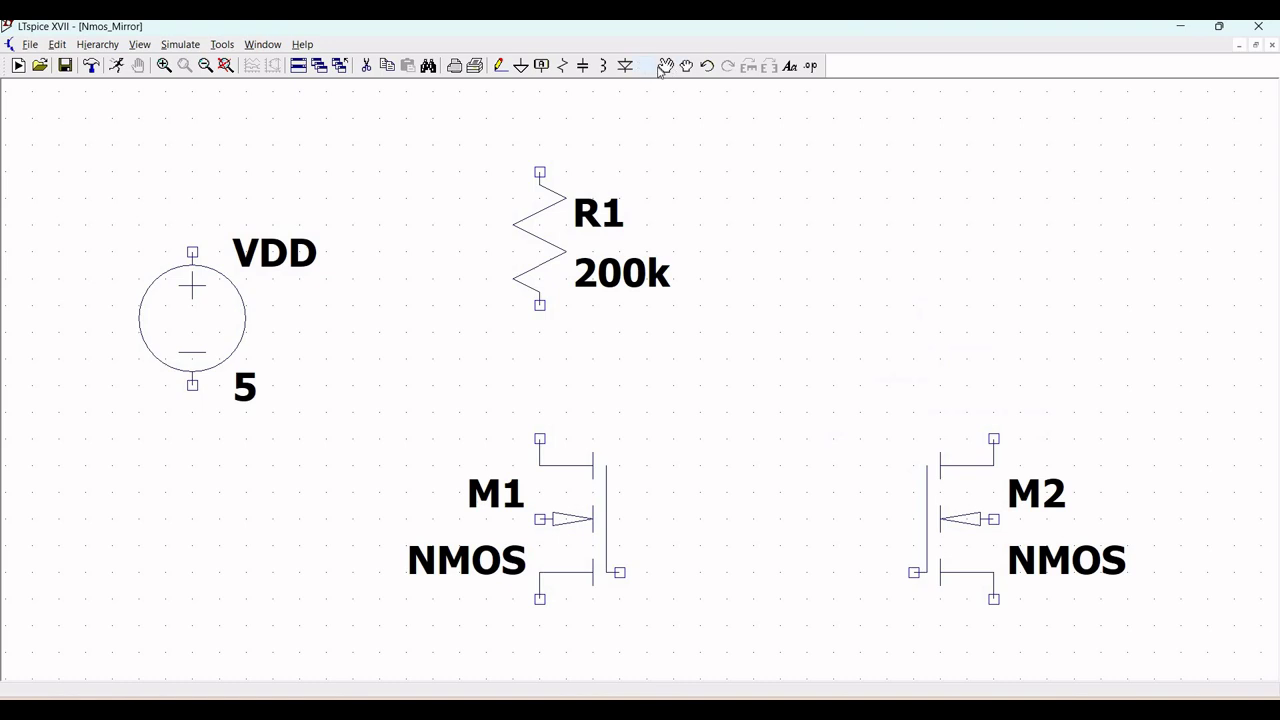
{"action": "left_click", "coordinate": [645, 65]}
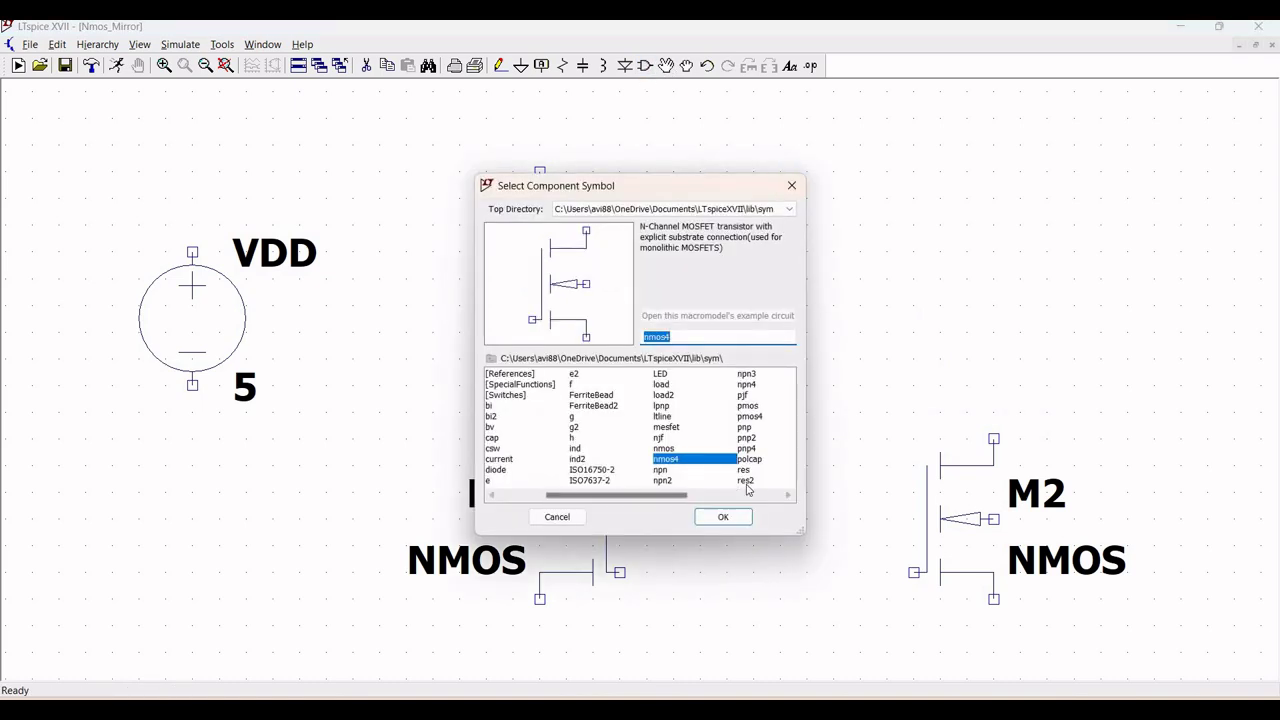
{"action": "left_click", "coordinate": [748, 495]}
{"action": "type", "text": "voltage"}
{"action": "left_click", "coordinate": [723, 516]}
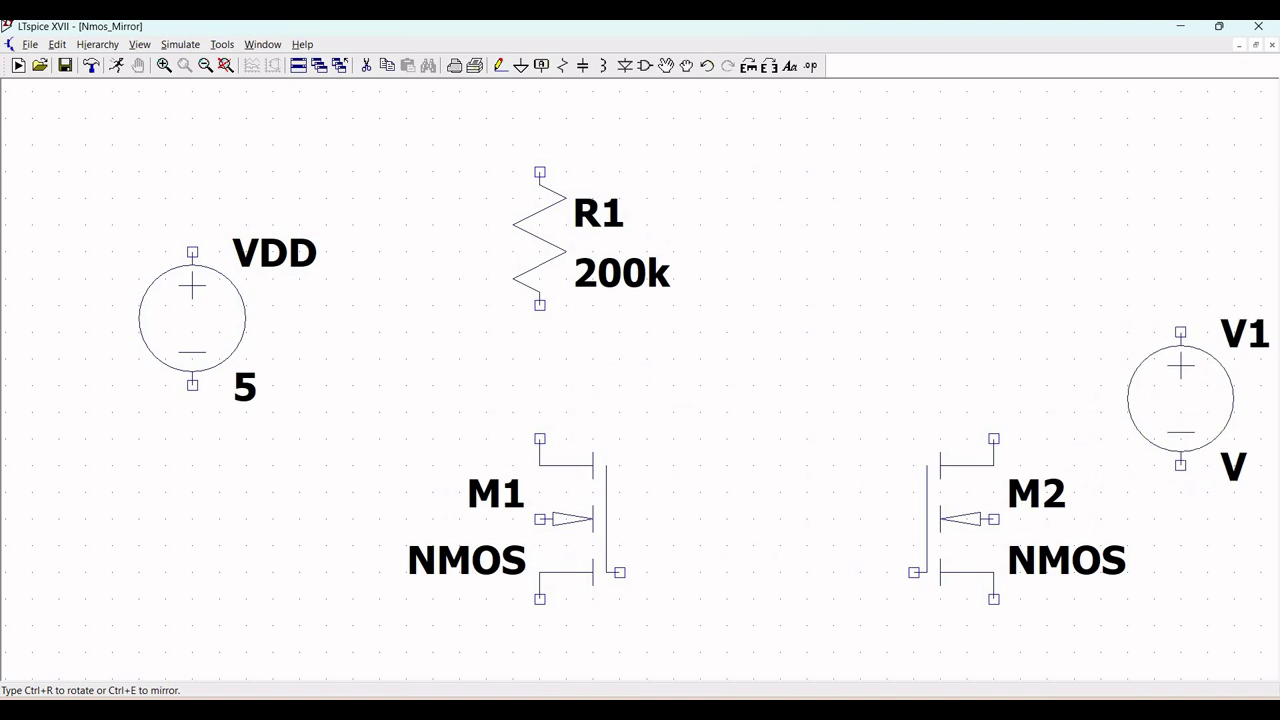
{"action": "left_click", "coordinate": [1180, 398]}
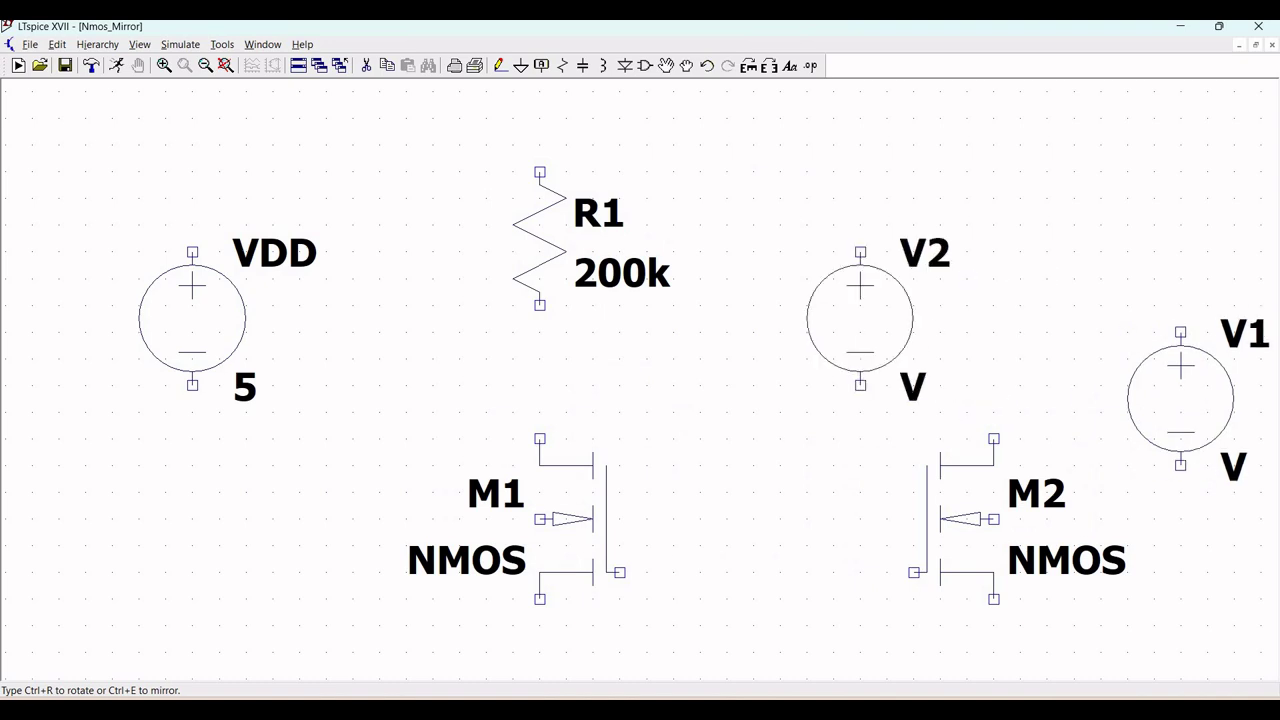
{"action": "key", "text": "Escape"}
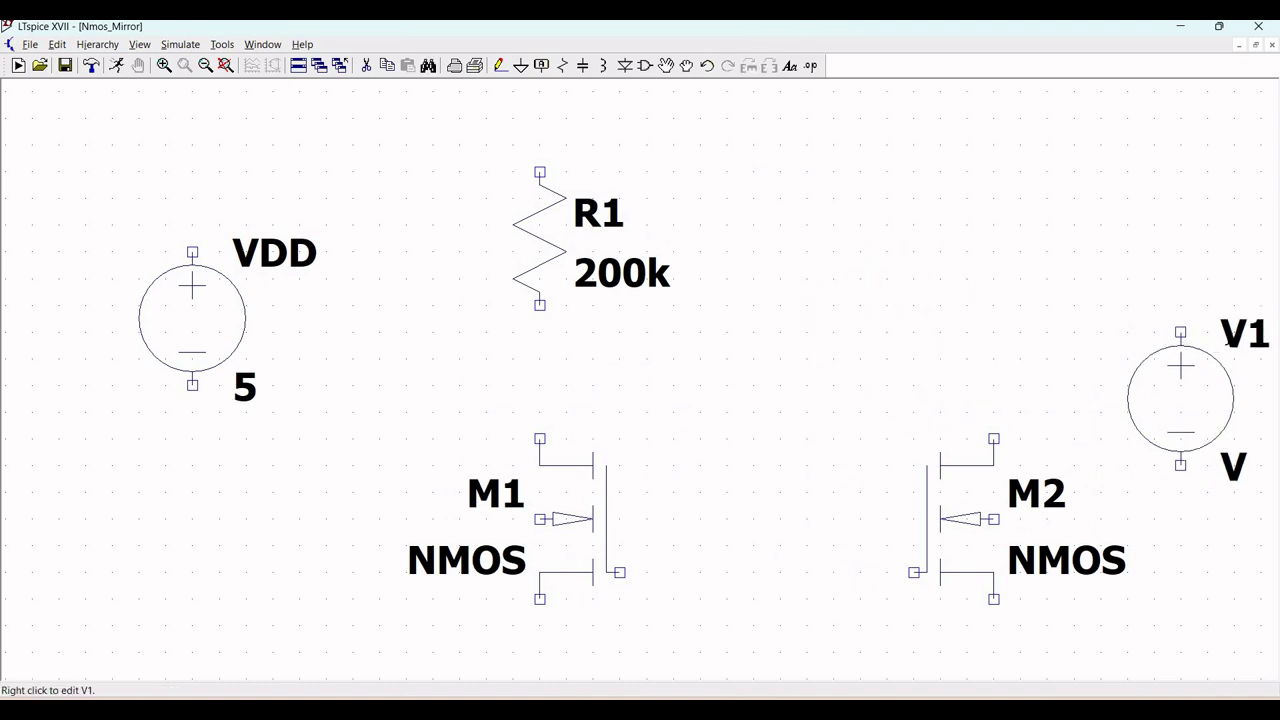
Step: Rename the new source Vo and set its DC value to 0
{"action": "right_click", "coordinate": [1231, 343]}
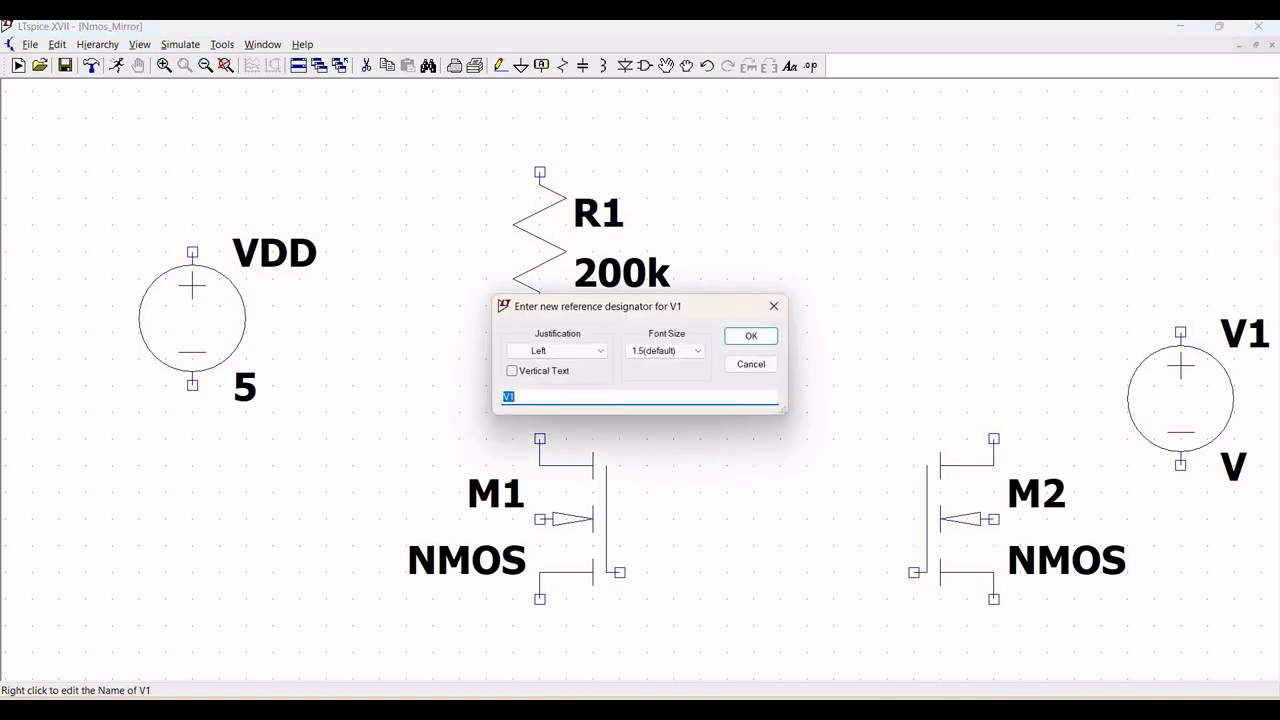
{"action": "type", "text": "Vo"}
{"action": "left_click", "coordinate": [766, 335]}
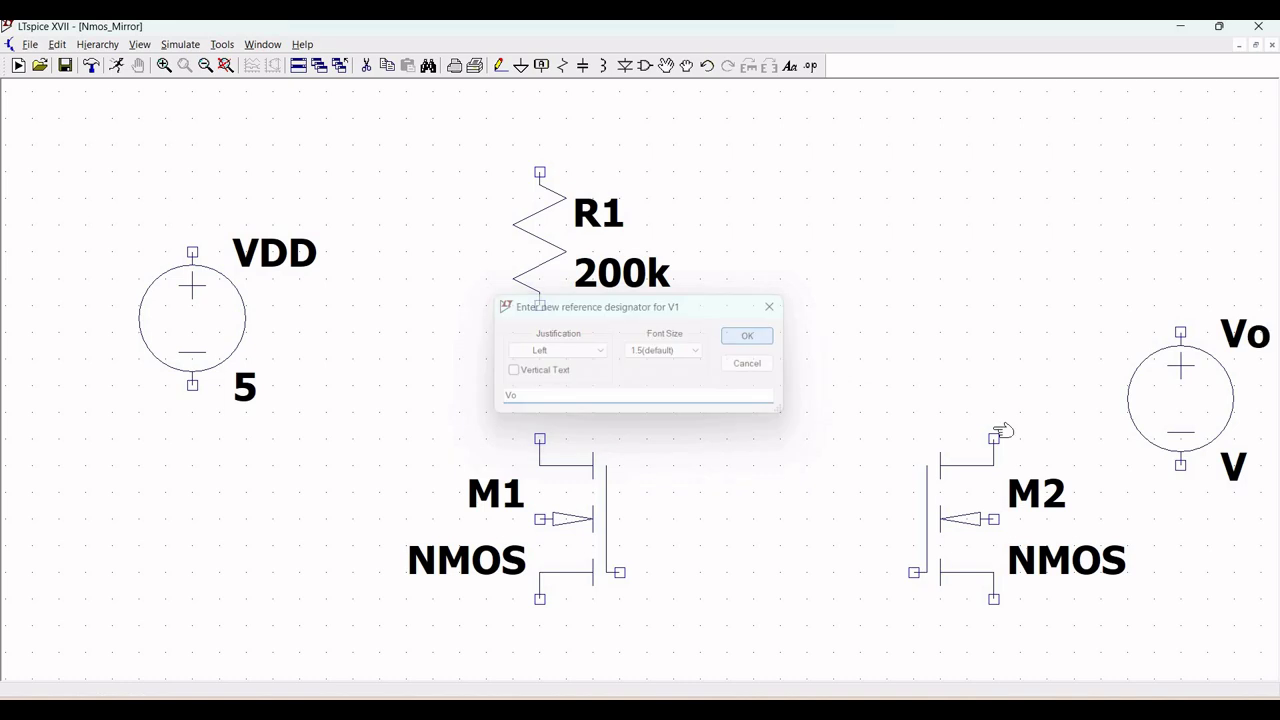
{"action": "right_click", "coordinate": [1176, 418]}
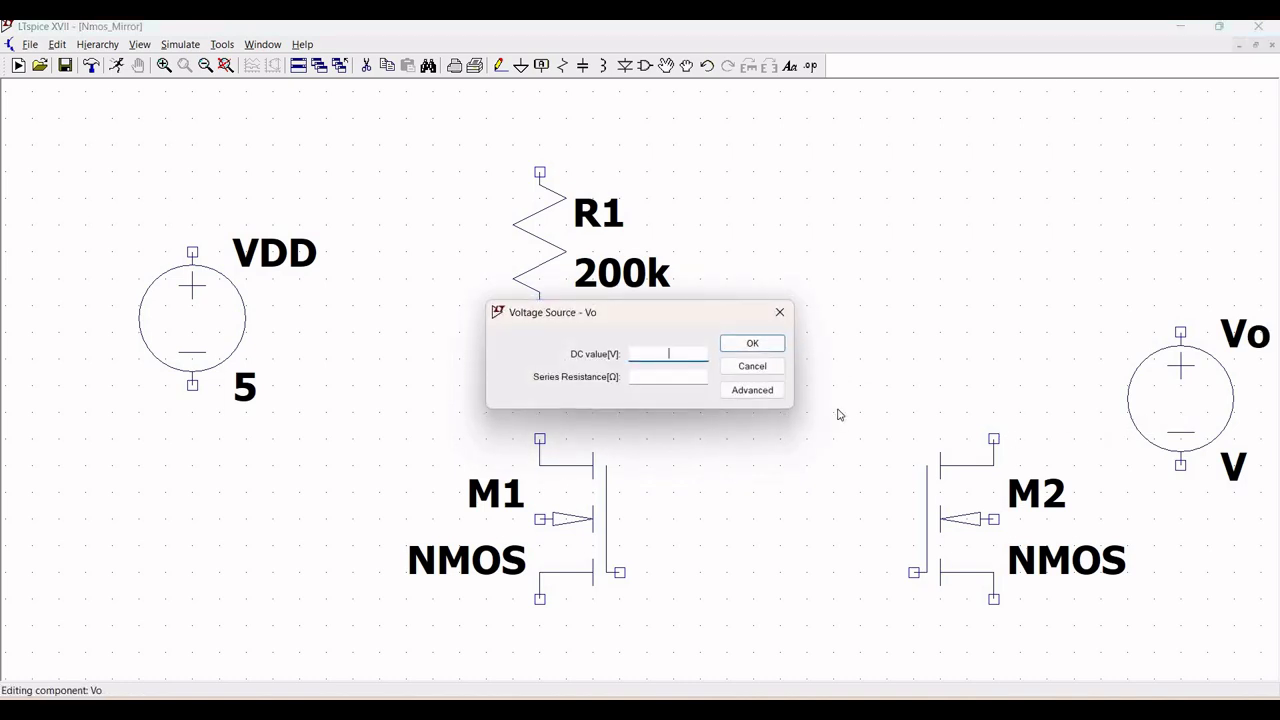
{"action": "type", "text": "0"}
{"action": "key", "text": "Return"}
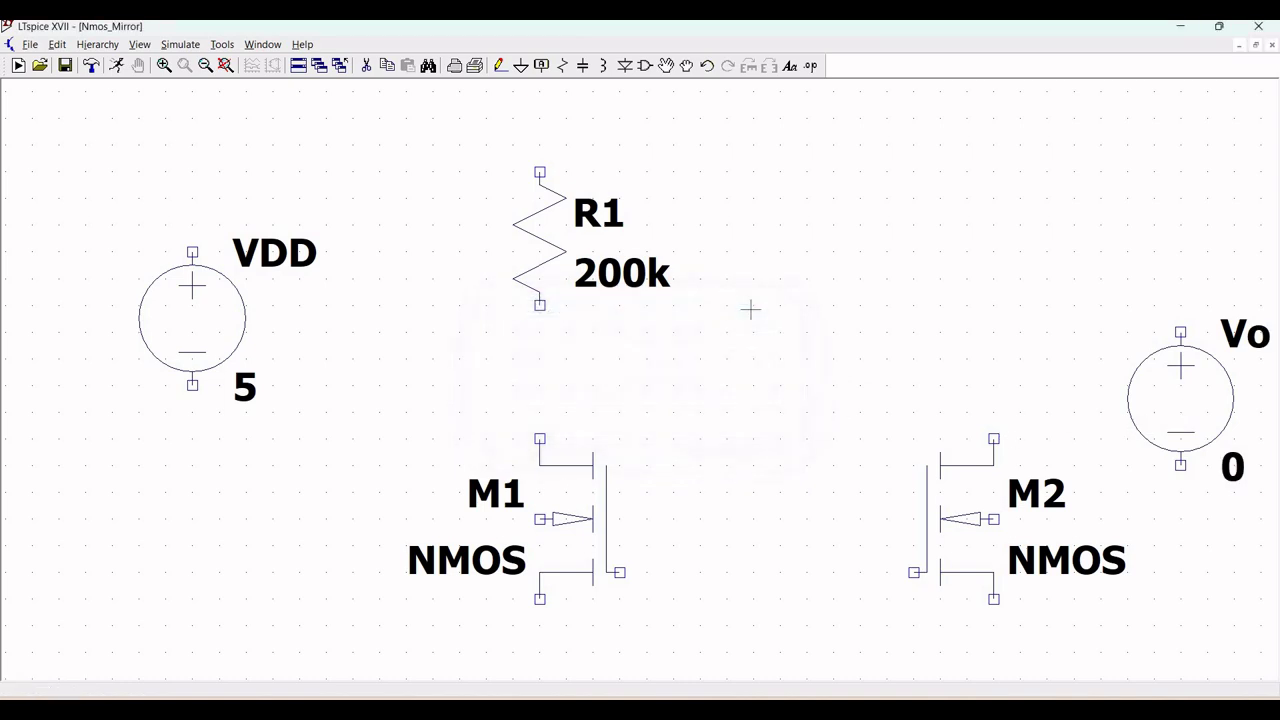
Step: Place ground symbols at the bottom centre, below VDD and below Vo
{"action": "left_click", "coordinate": [521, 66]}
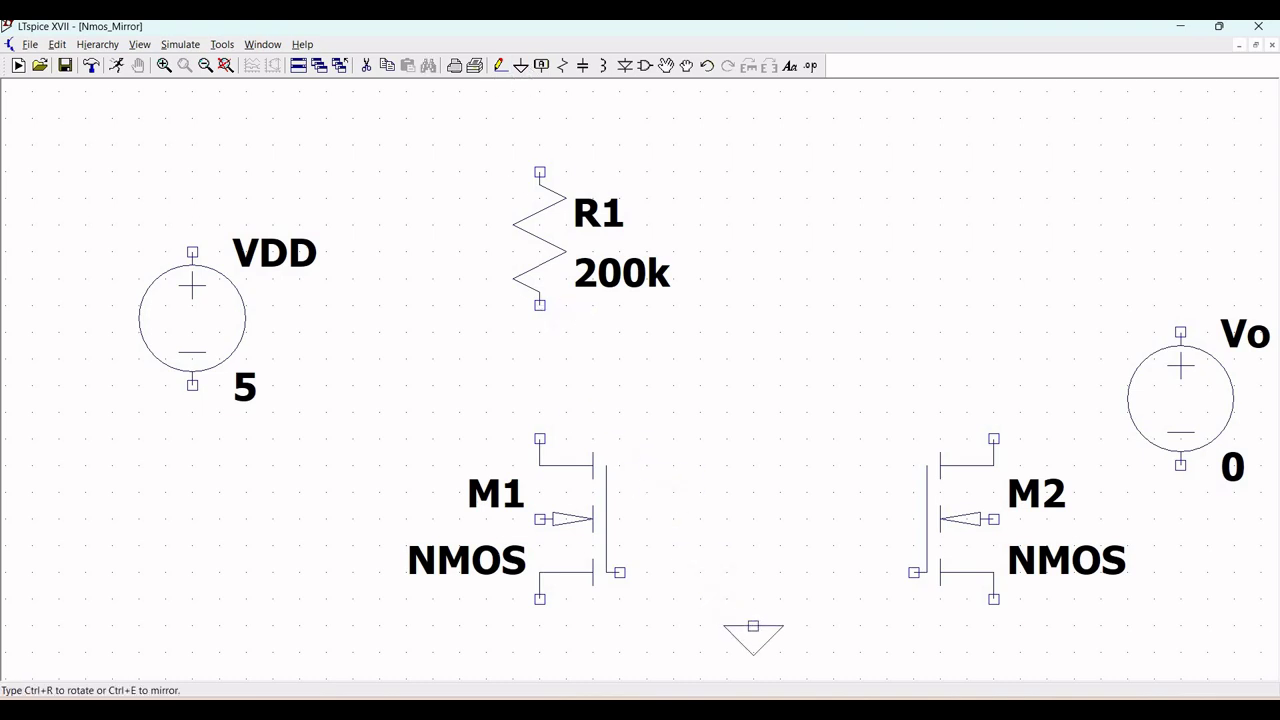
{"action": "left_click", "coordinate": [753, 652]}
{"action": "key", "text": "Escape"}
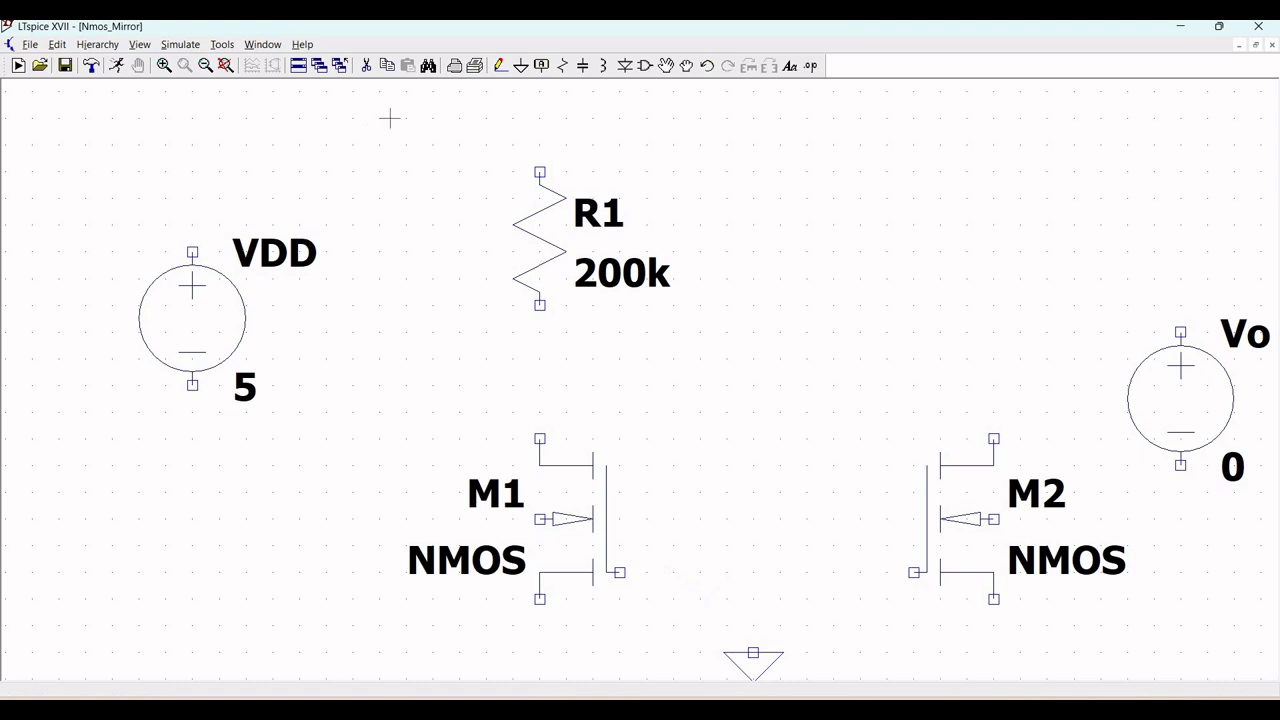
{"action": "left_click", "coordinate": [521, 66]}
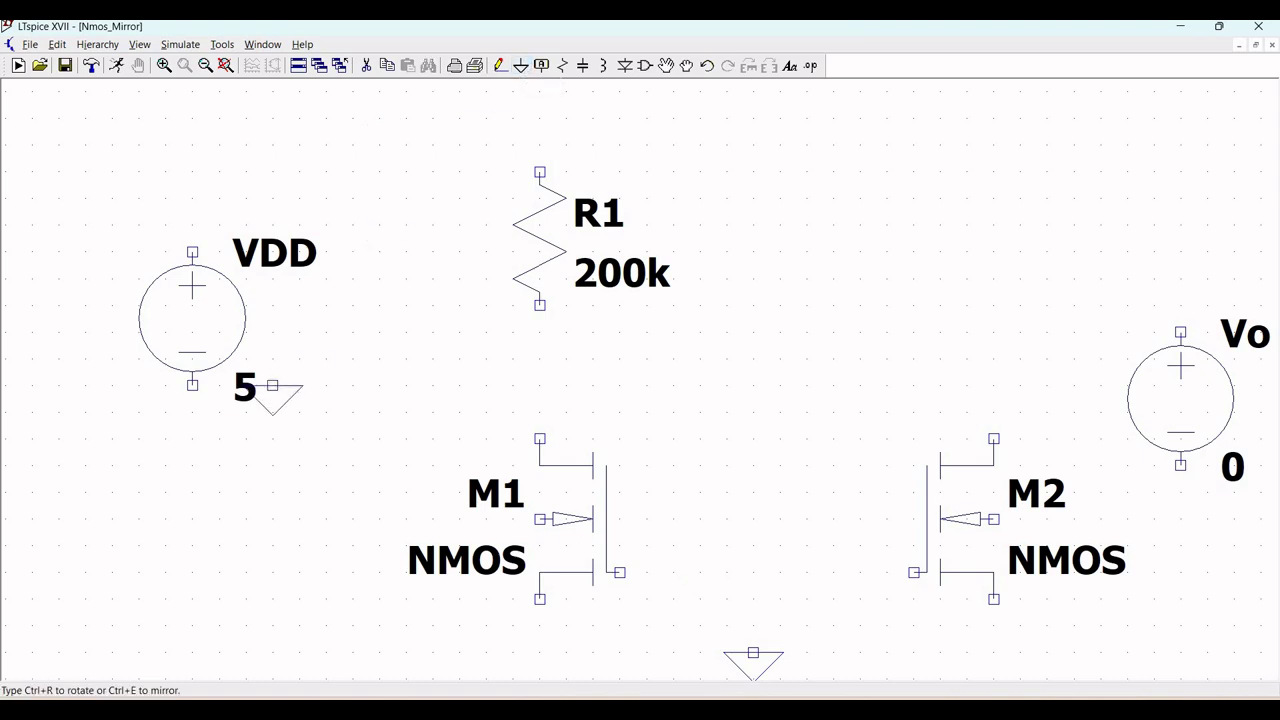
{"action": "left_click", "coordinate": [192, 438]}
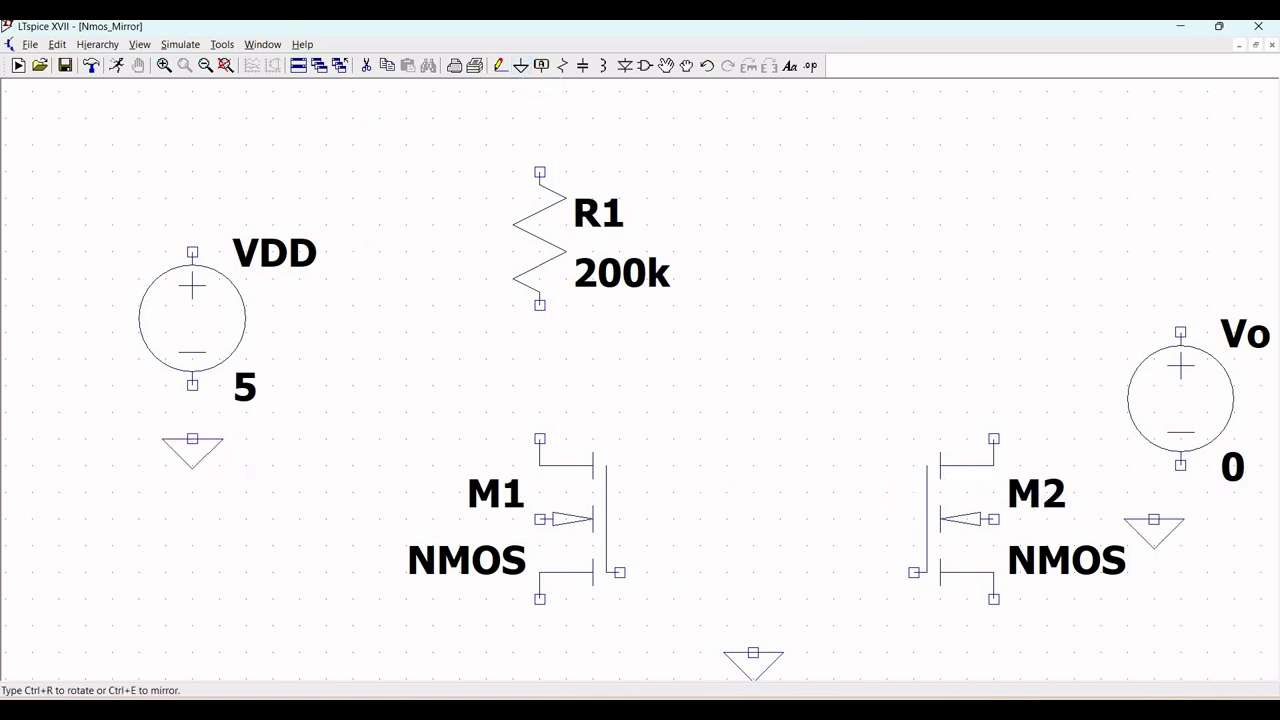
{"action": "left_click", "coordinate": [1180, 519]}
{"action": "key", "text": "Escape"}
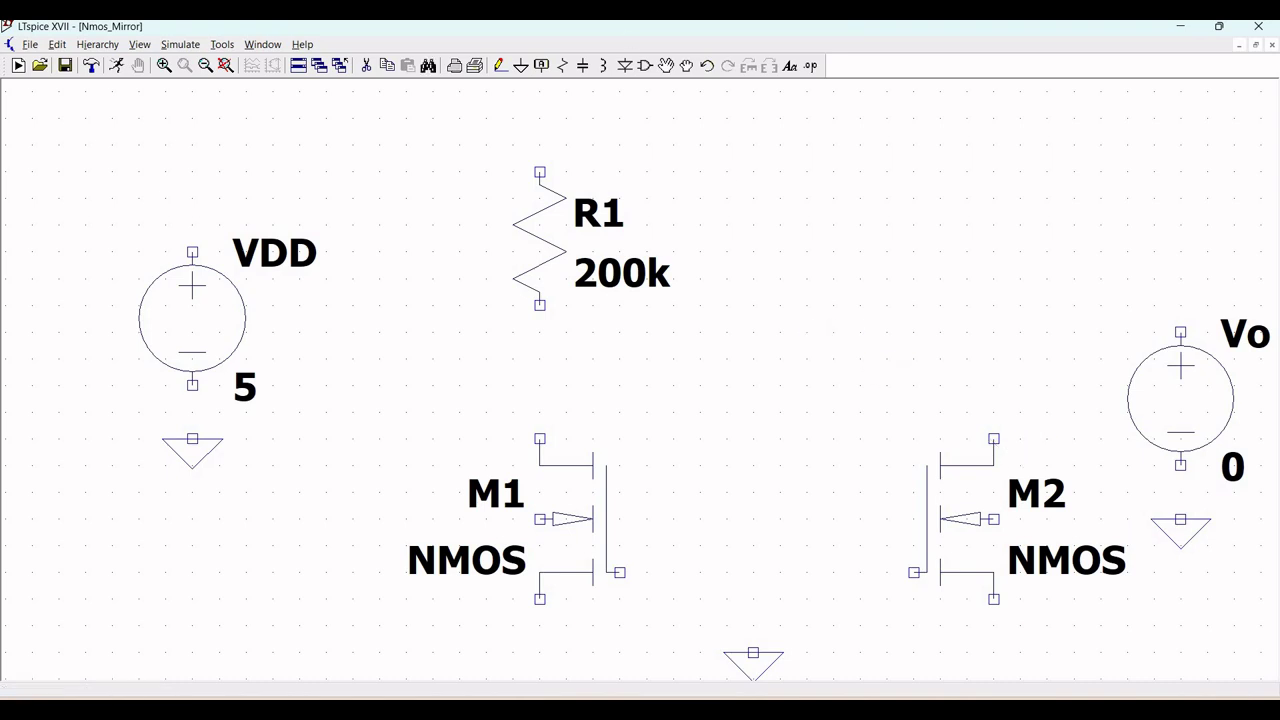
{"action": "left_click", "coordinate": [519, 66]}
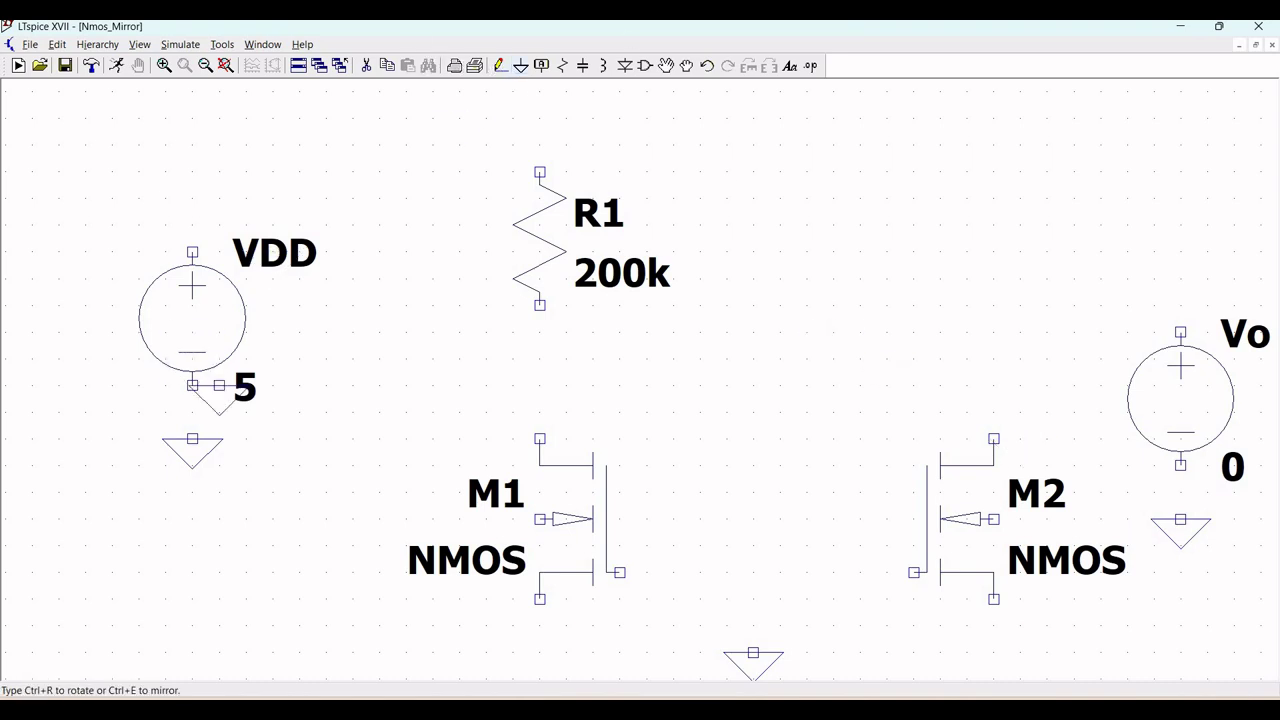
Step: Wire VDD to ground and R1, R1 to M1's drain, and M1's source to ground
{"action": "left_click", "coordinate": [500, 66]}
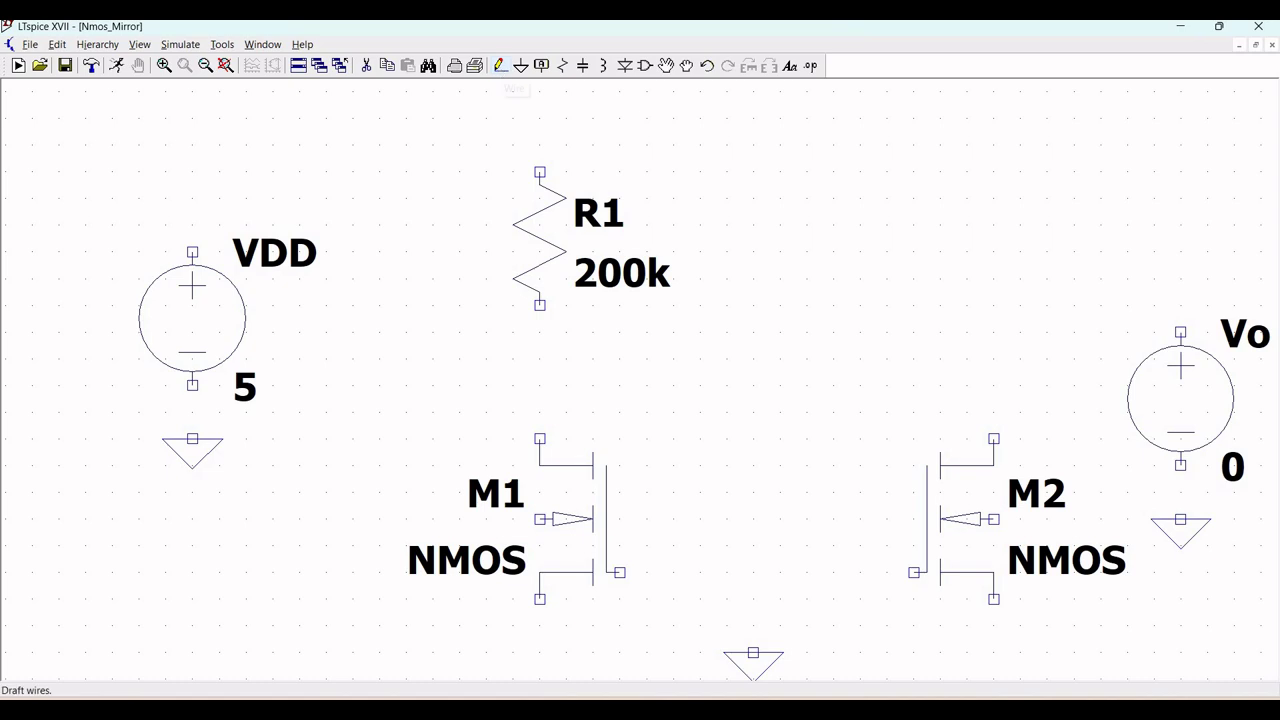
{"action": "left_click", "coordinate": [192, 385]}
{"action": "left_click", "coordinate": [192, 438]}
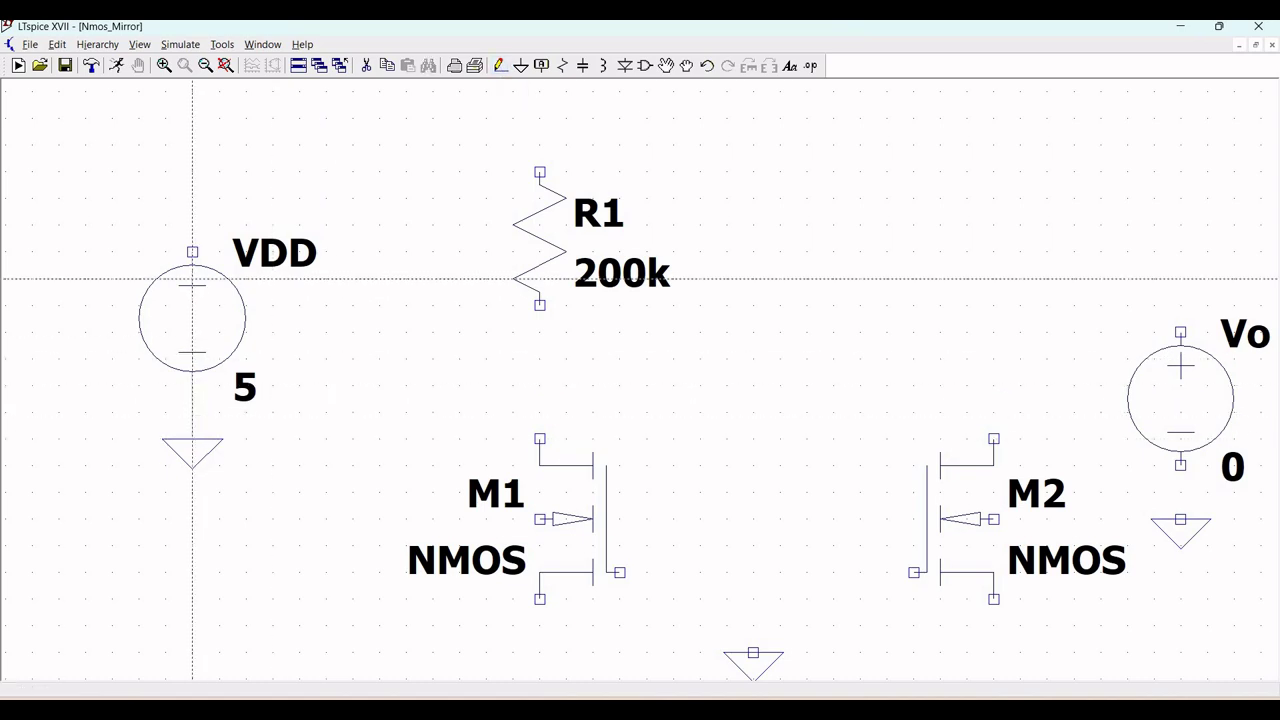
{"action": "left_click", "coordinate": [192, 252]}
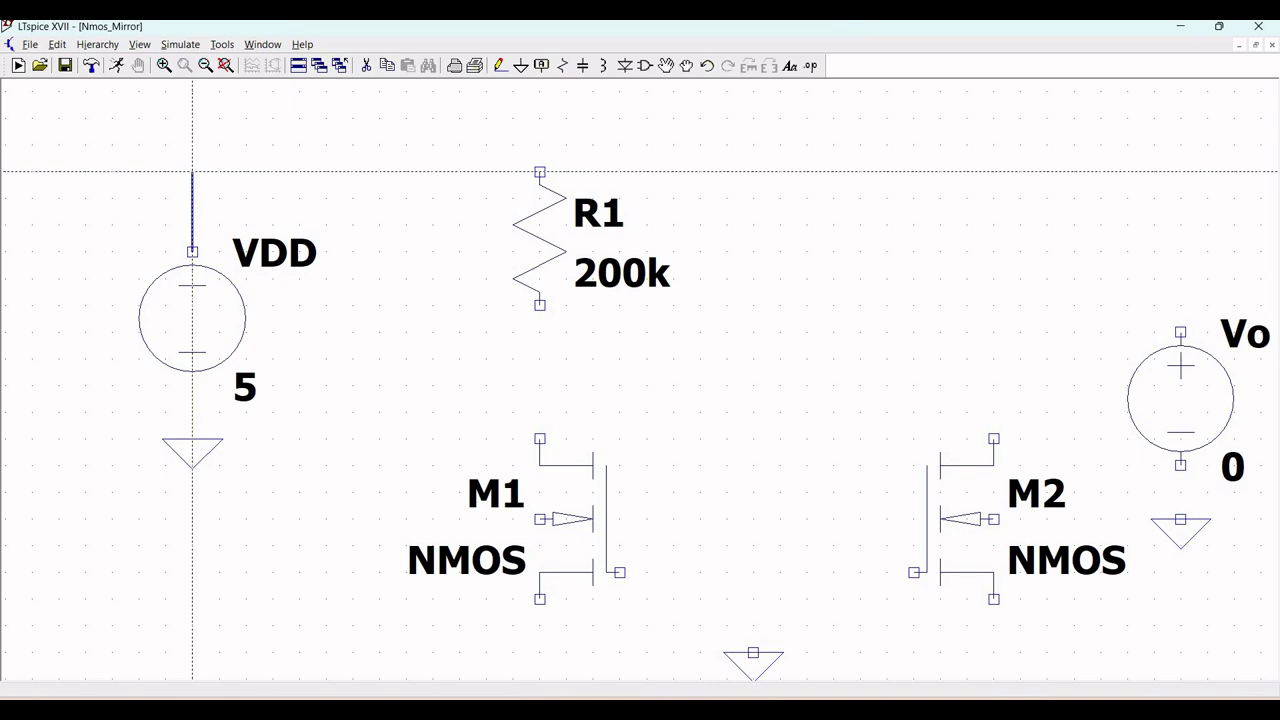
{"action": "left_click", "coordinate": [540, 172]}
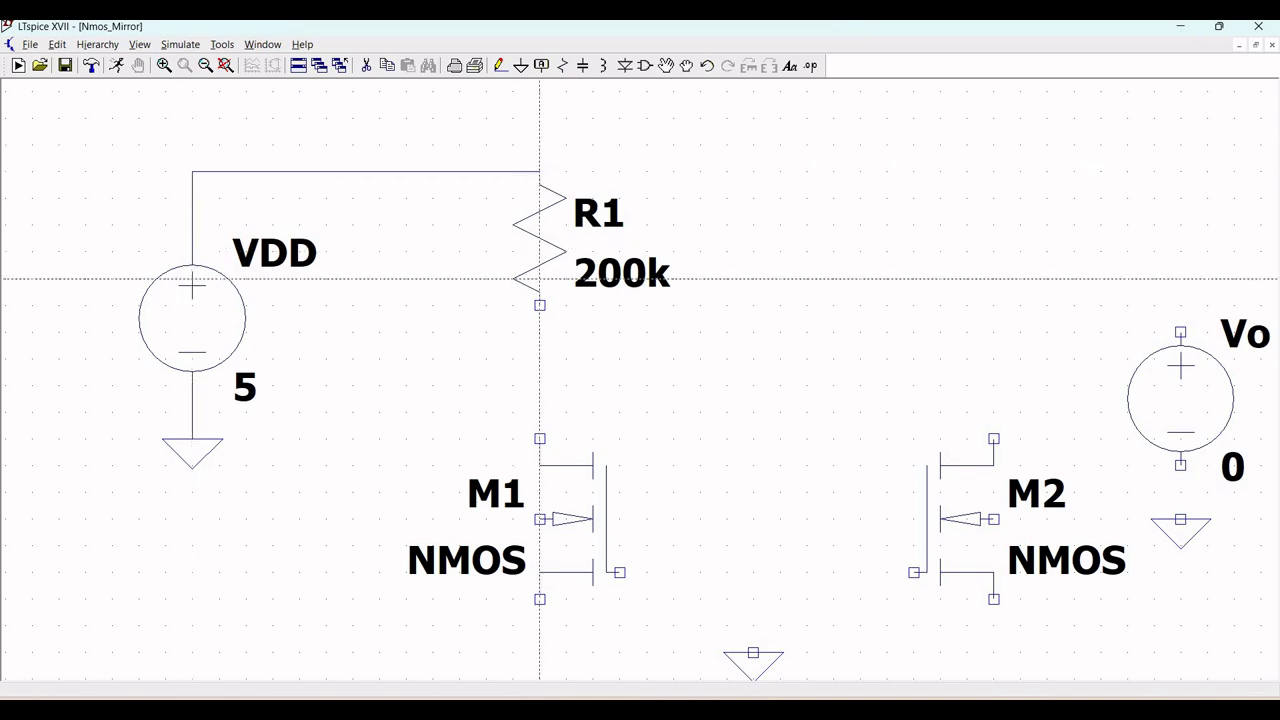
{"action": "left_click", "coordinate": [540, 305]}
{"action": "left_click", "coordinate": [540, 438]}
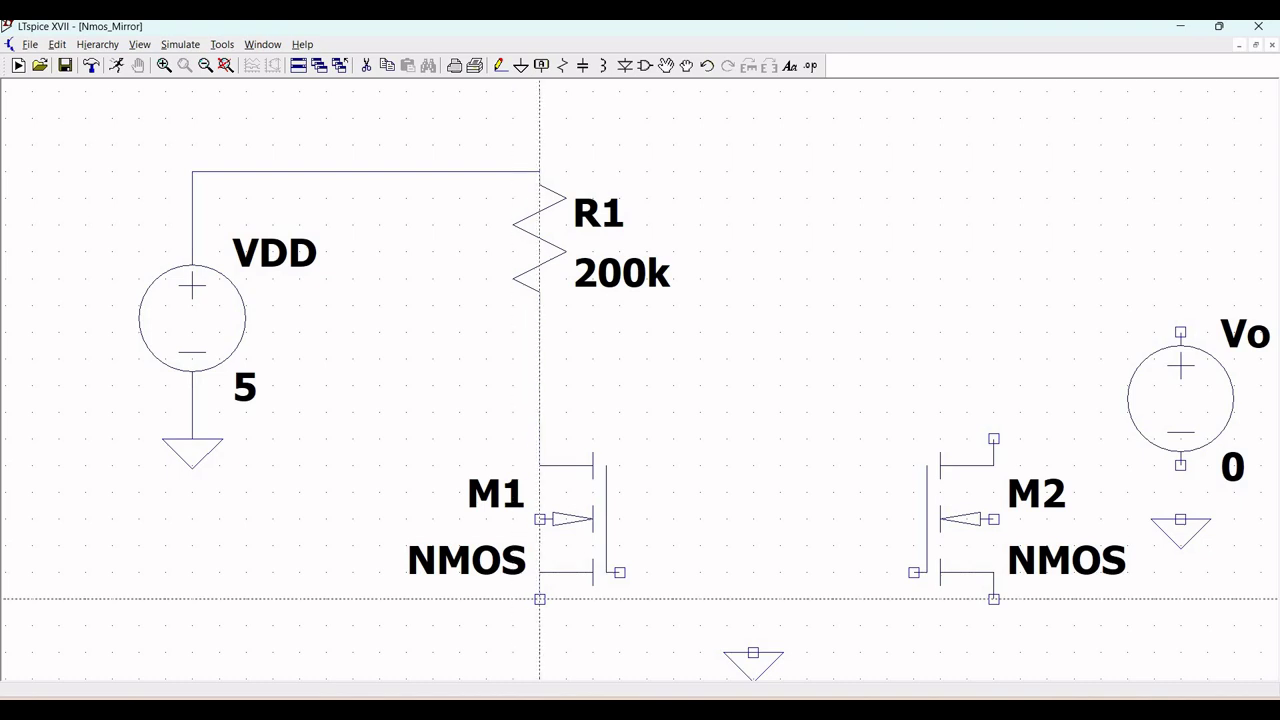
{"action": "left_click", "coordinate": [540, 599]}
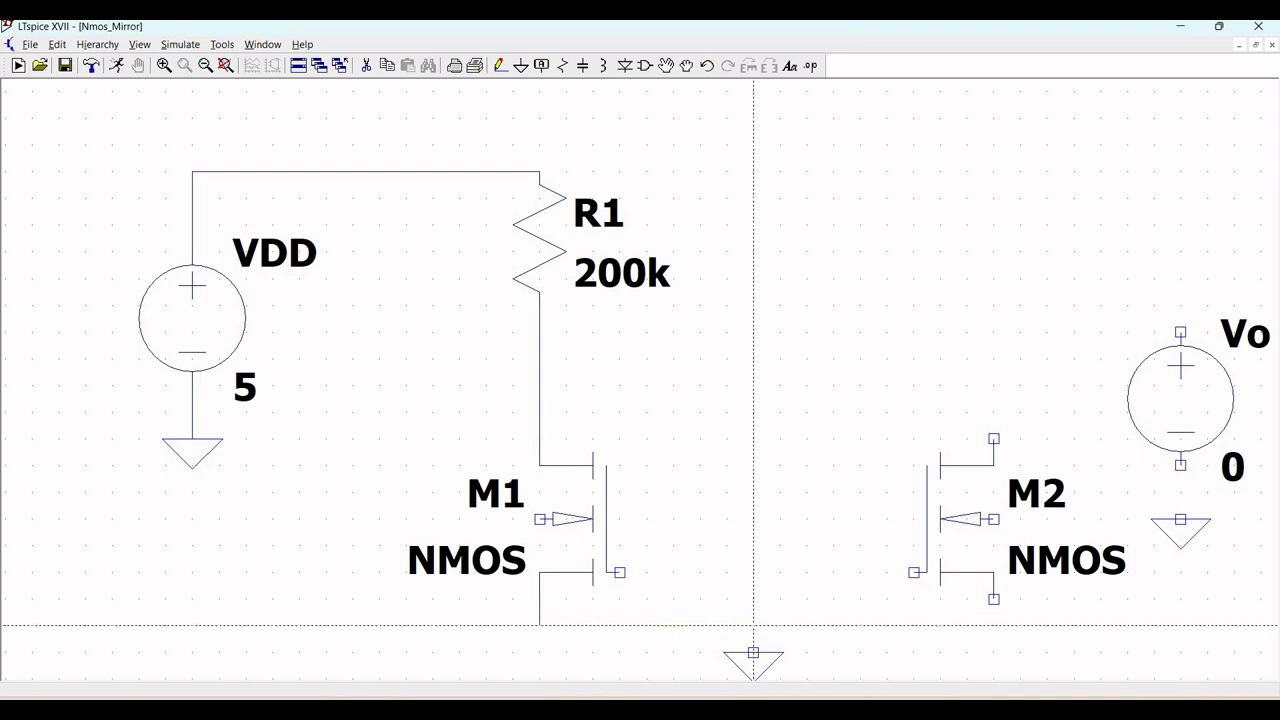
{"action": "left_click", "coordinate": [753, 652]}
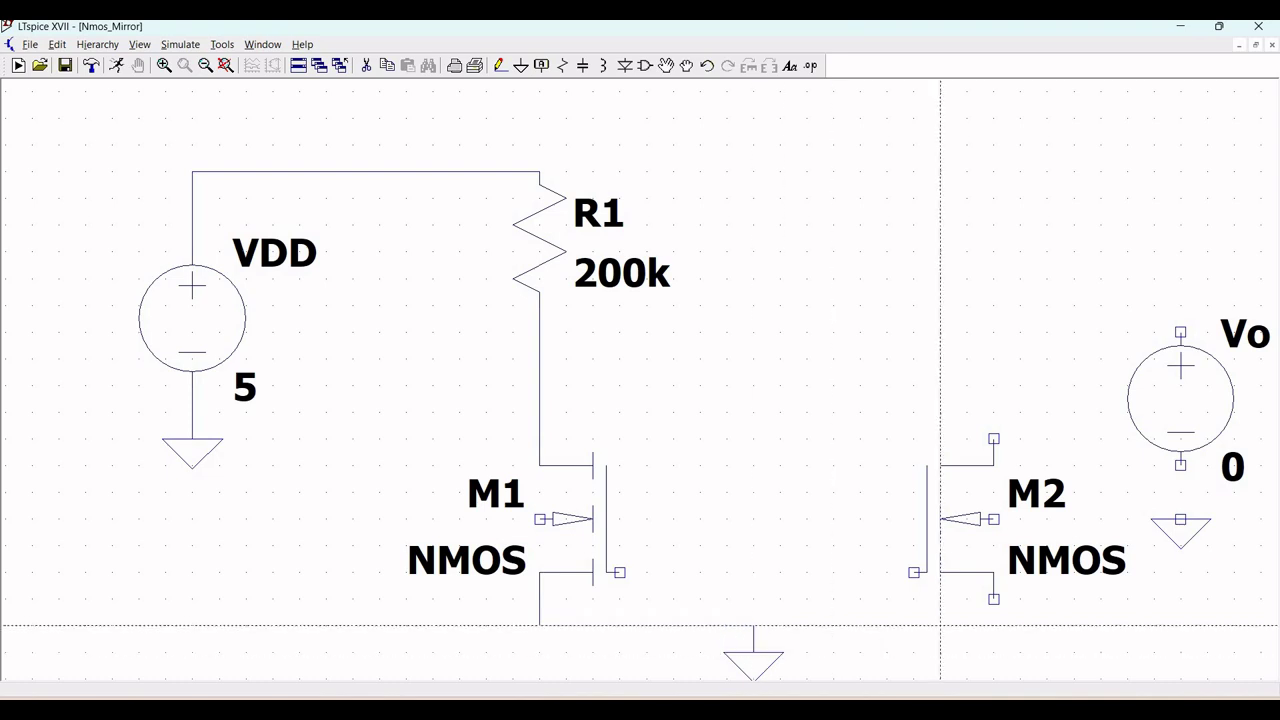
Step: Wire M2's source to ground, join the M1/M2 gates, and connect M2's drain and Vo
{"action": "left_click", "coordinate": [993, 599]}
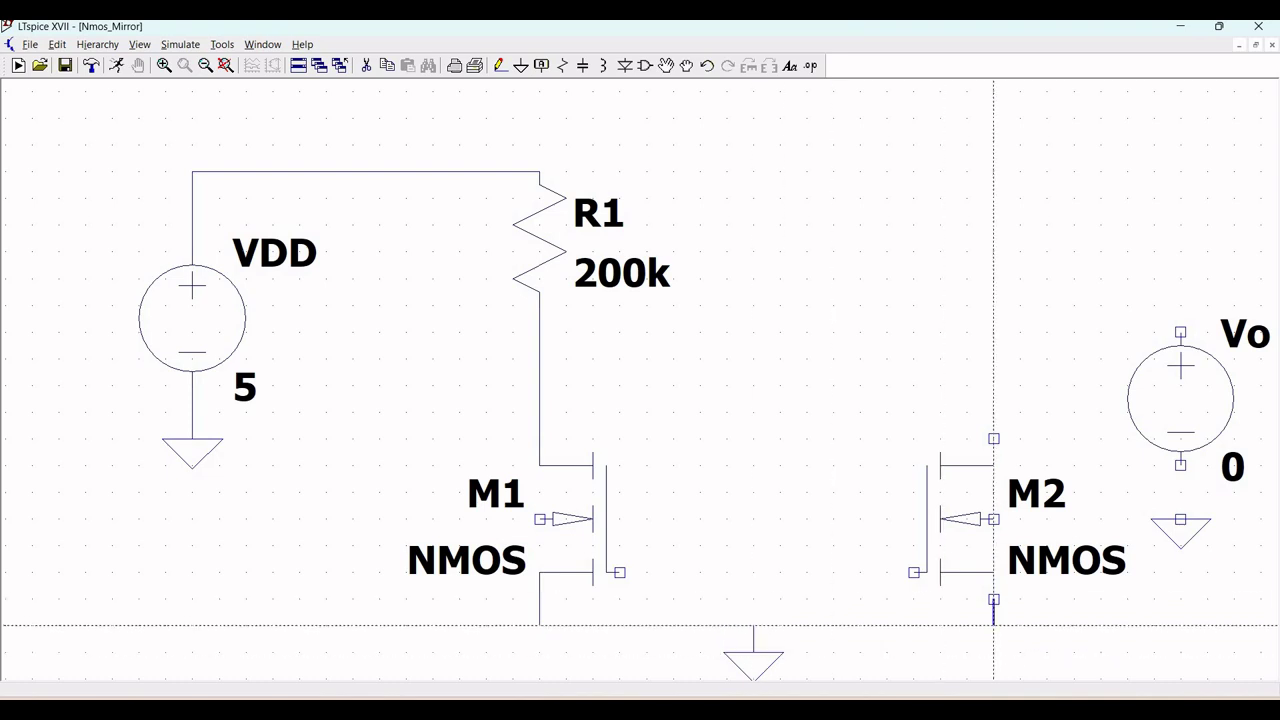
{"action": "left_click", "coordinate": [753, 626]}
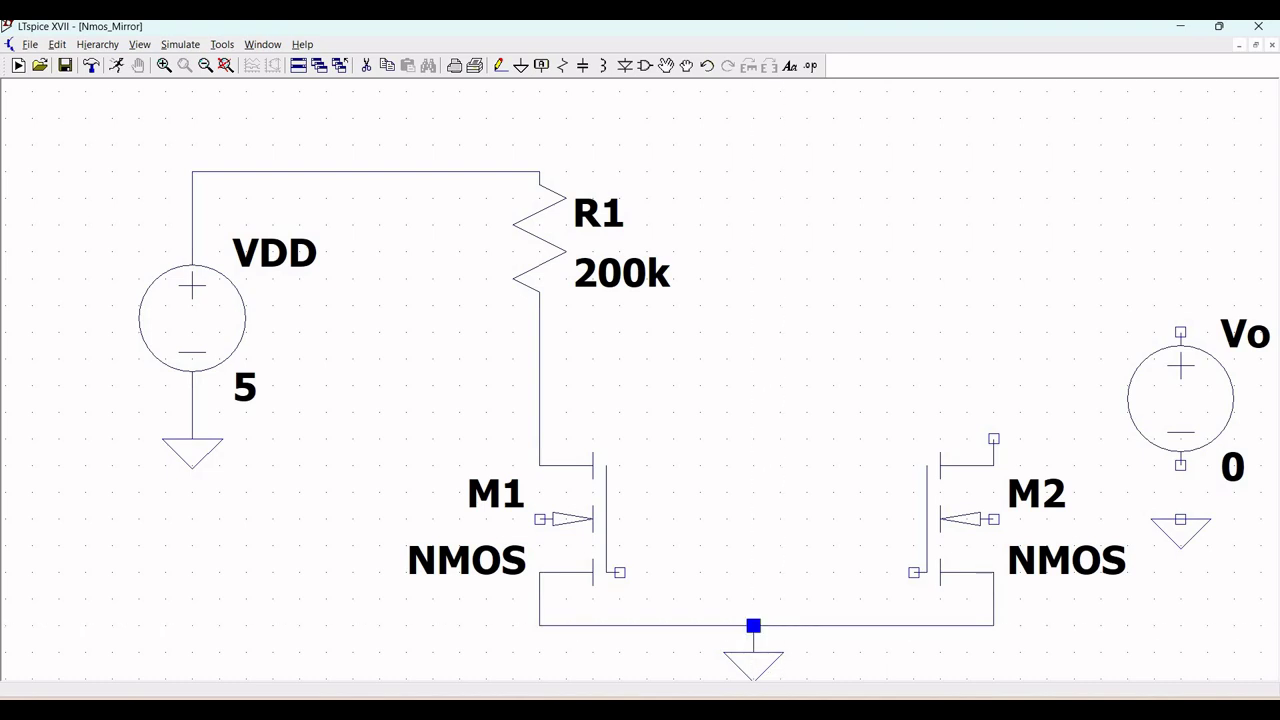
{"action": "left_click", "coordinate": [620, 572]}
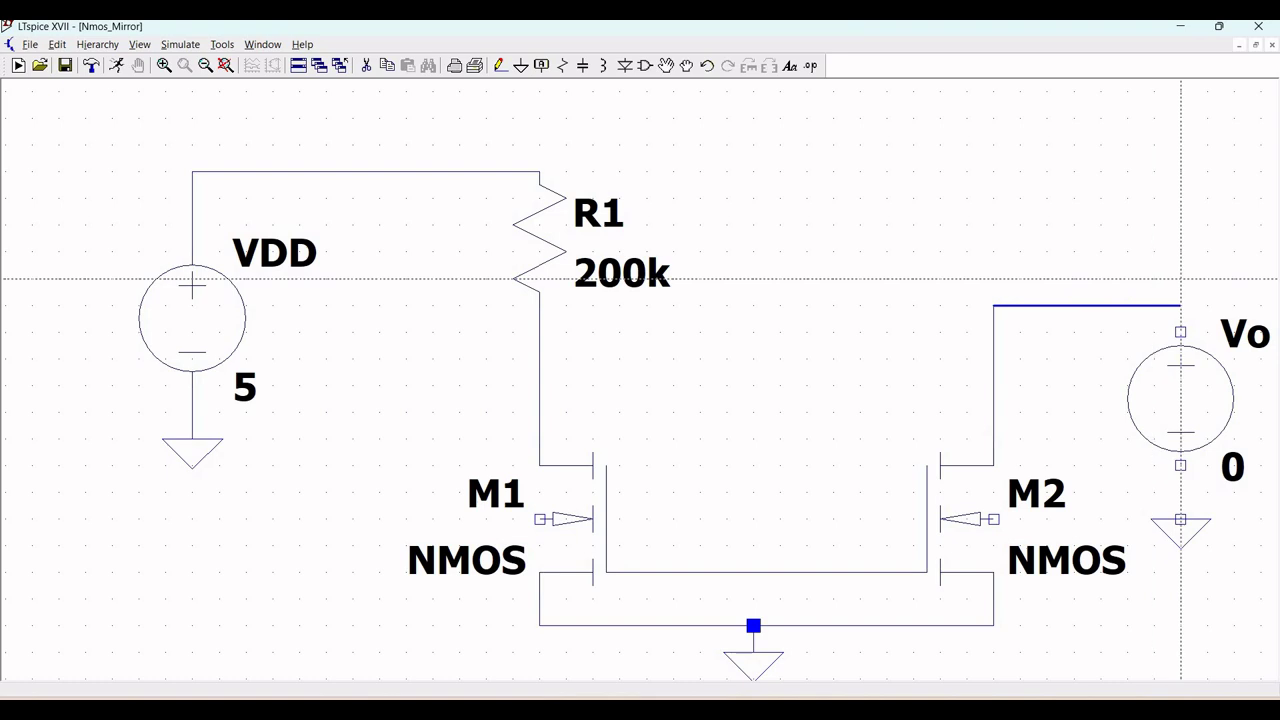
{"action": "left_click", "coordinate": [1181, 331]}
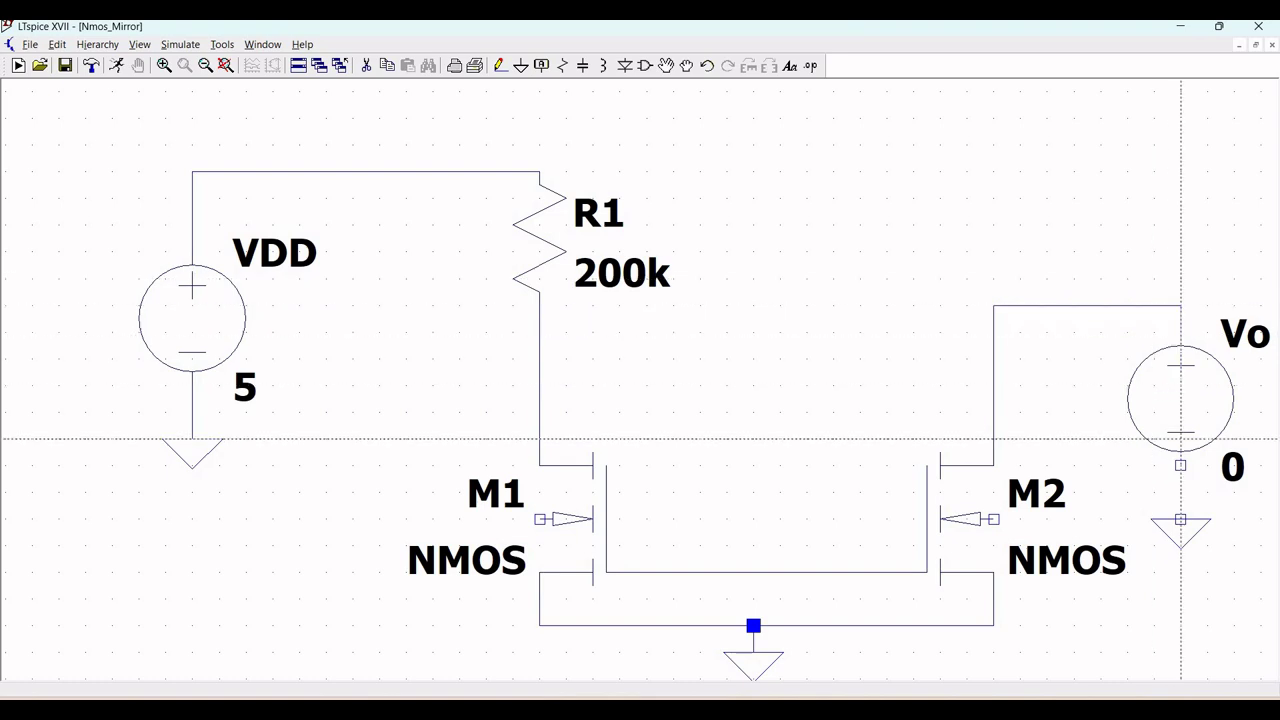
{"action": "left_click", "coordinate": [1181, 465]}
{"action": "left_click", "coordinate": [1181, 519]}
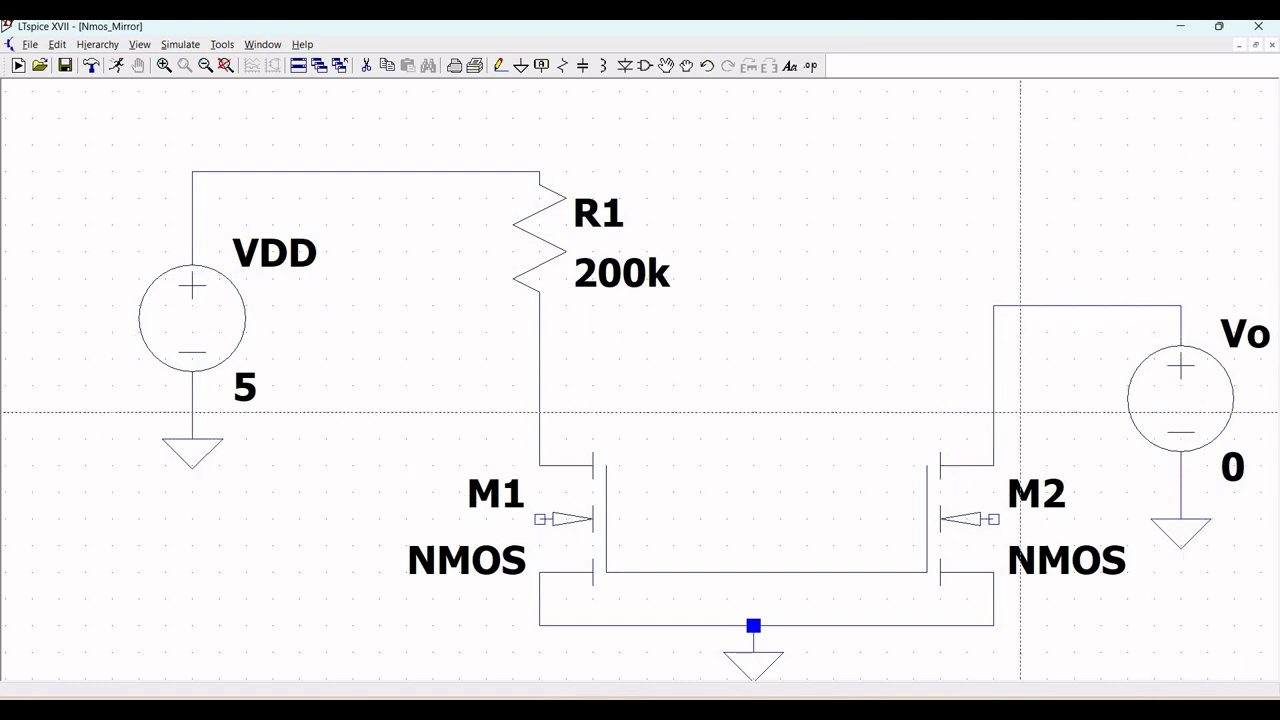
Step: Ground the bulk terminals of M1 and M2
{"action": "left_click", "coordinate": [521, 66]}
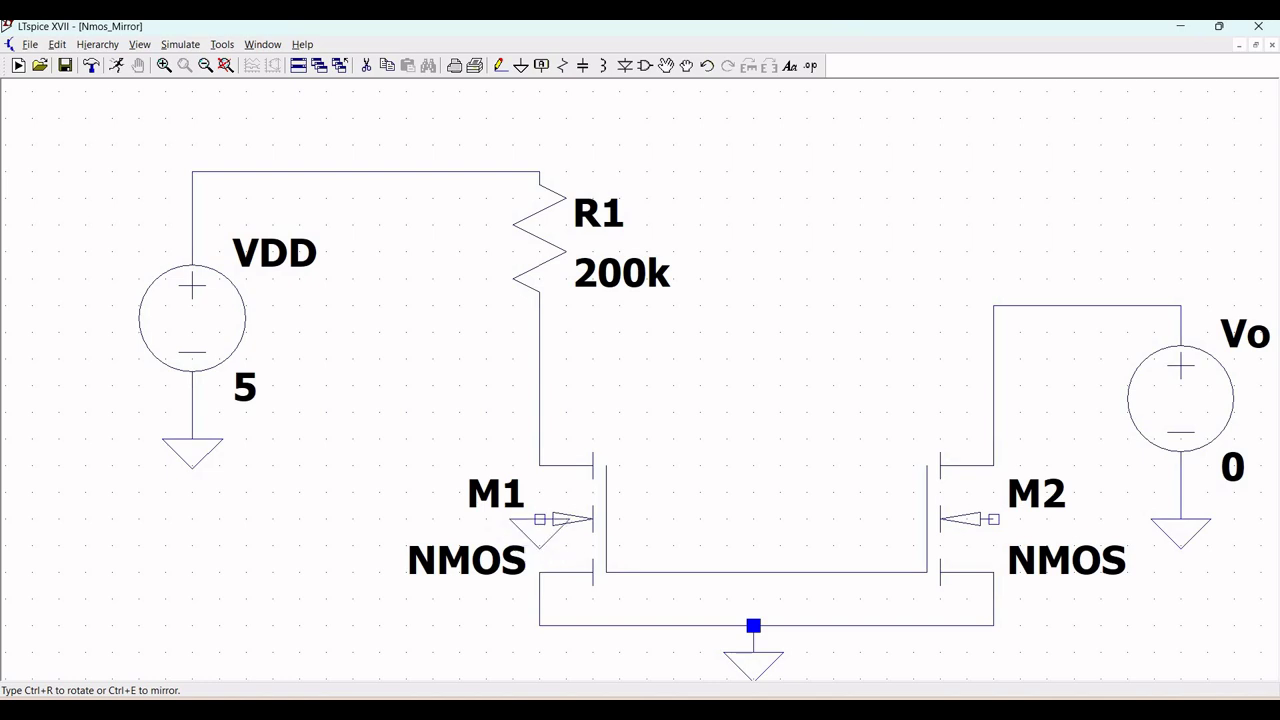
{"action": "left_click", "coordinate": [540, 519]}
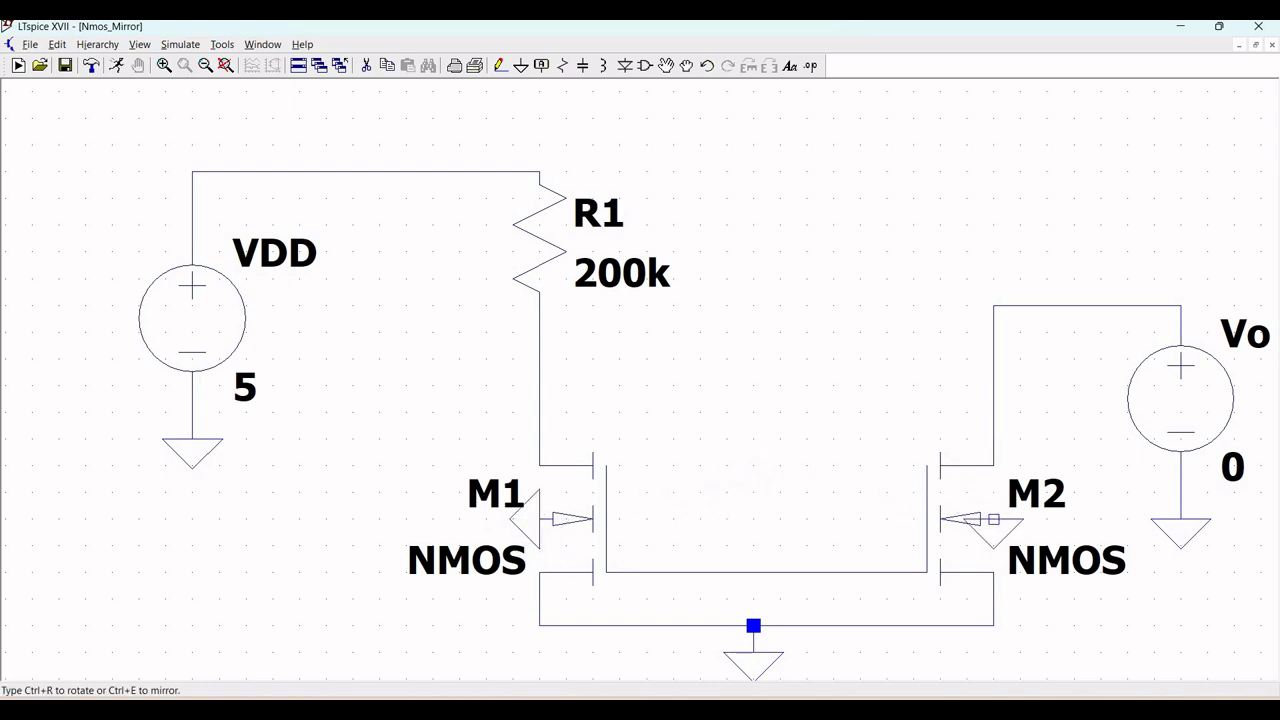
{"action": "left_click", "coordinate": [993, 519]}
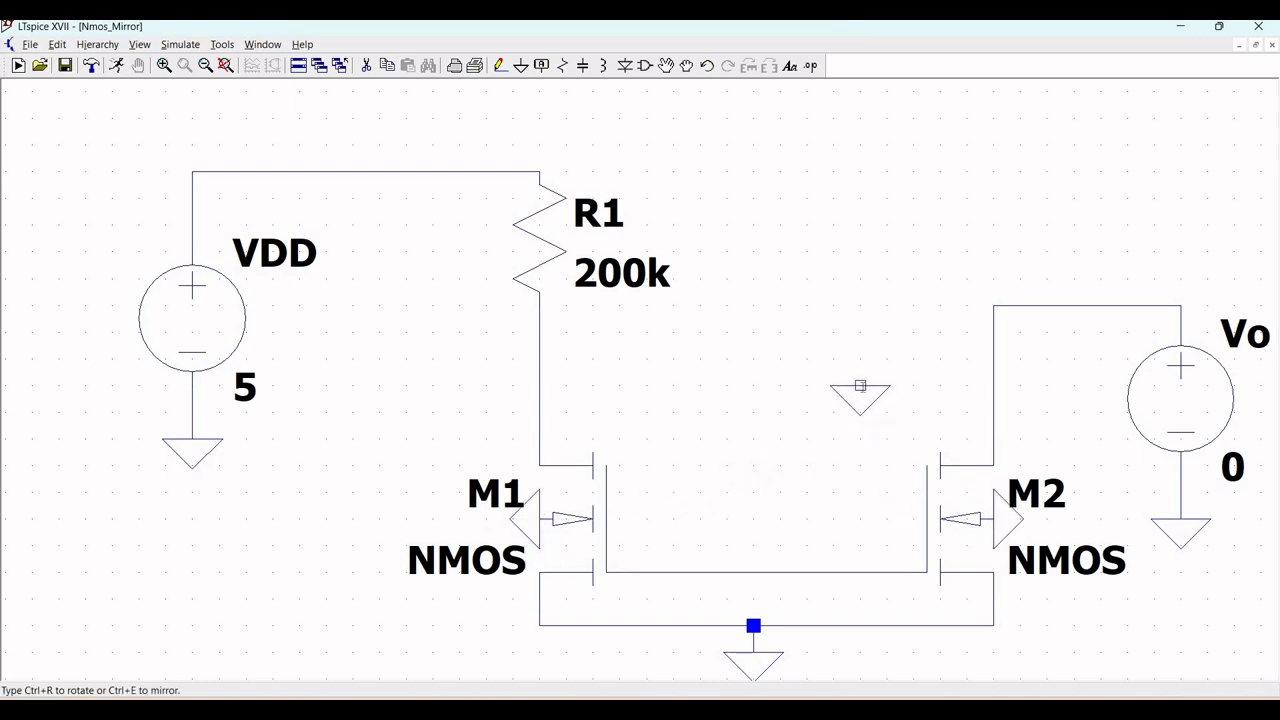
{"action": "key", "text": "Escape"}
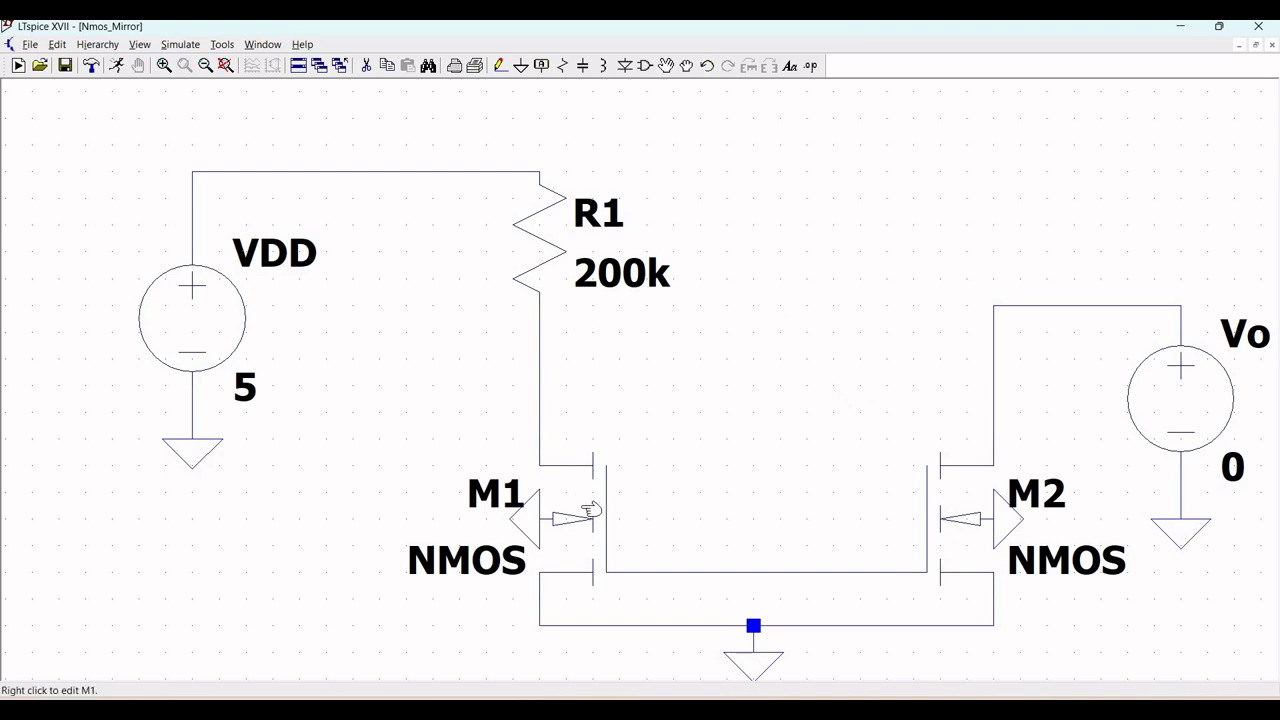
Step: Set M1 to model N_1u with length 2u and width 10u
{"action": "right_click", "coordinate": [590, 510]}
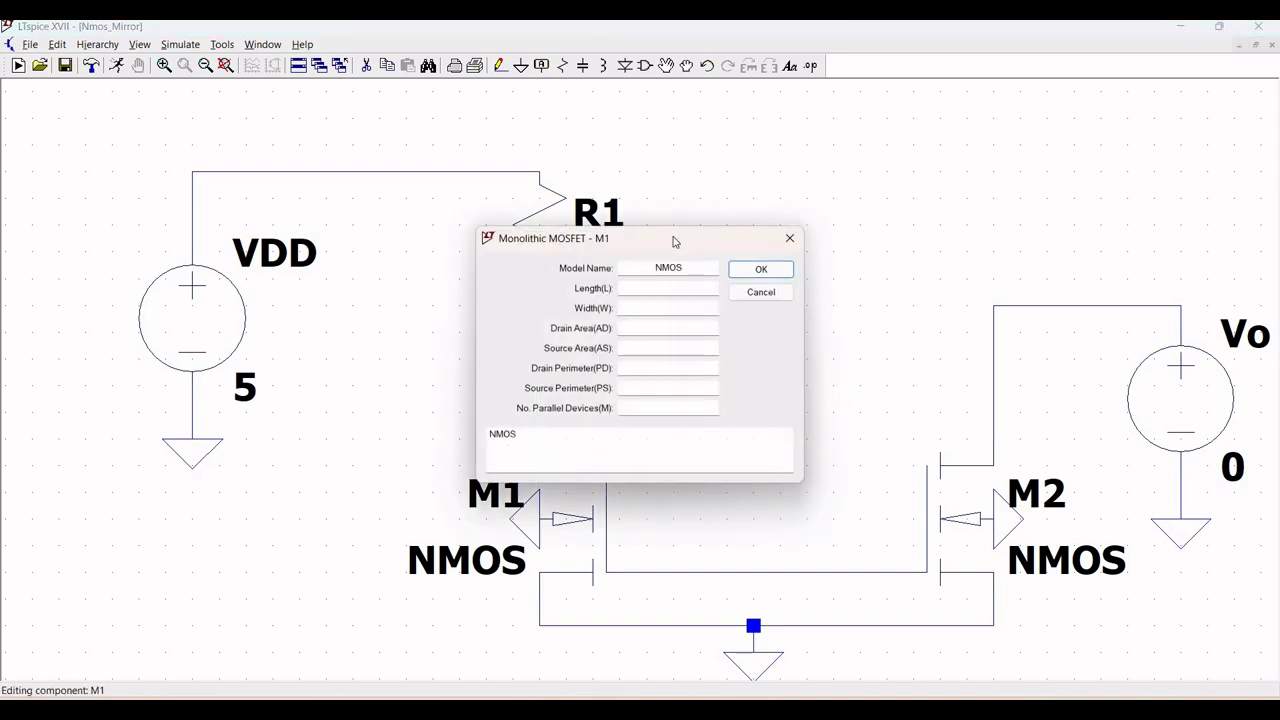
{"action": "left_click", "coordinate": [683, 266]}
{"action": "key", "text": "BackSpace"}
{"action": "key", "text": "BackSpace"}
{"action": "key", "text": "BackSpace"}
{"action": "type", "text": "_1u"}
{"action": "left_click", "coordinate": [669, 290]}
{"action": "type", "text": "2u"}
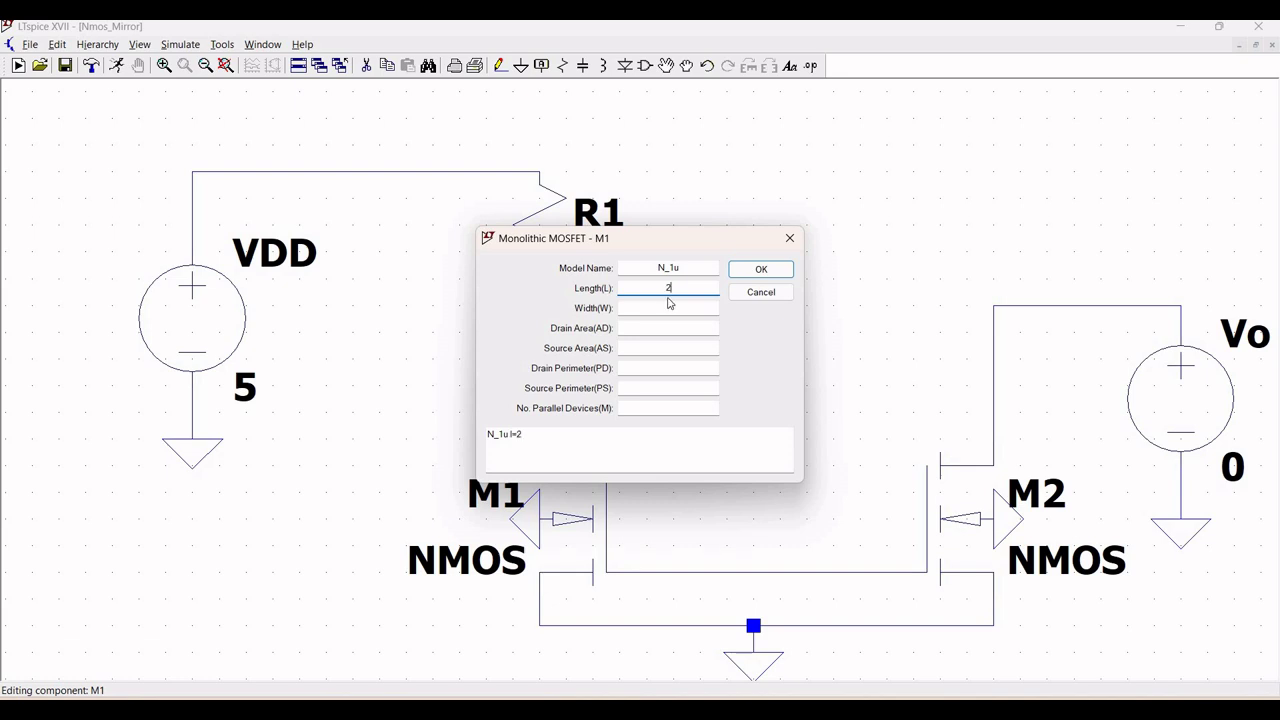
{"action": "left_click", "coordinate": [669, 306]}
{"action": "type", "text": "10u"}
{"action": "left_click", "coordinate": [762, 269]}
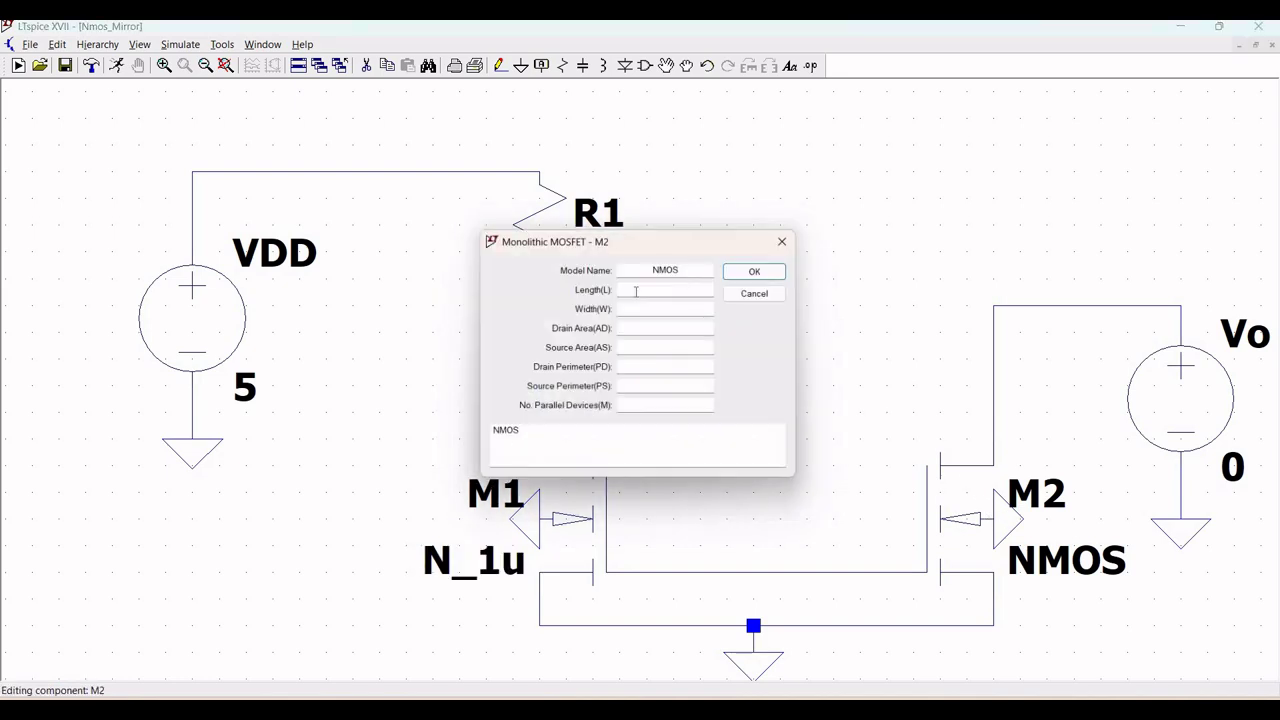
Step: Give M2 the same N_1u model with l=2u w=10u
{"action": "left_click", "coordinate": [694, 271]}
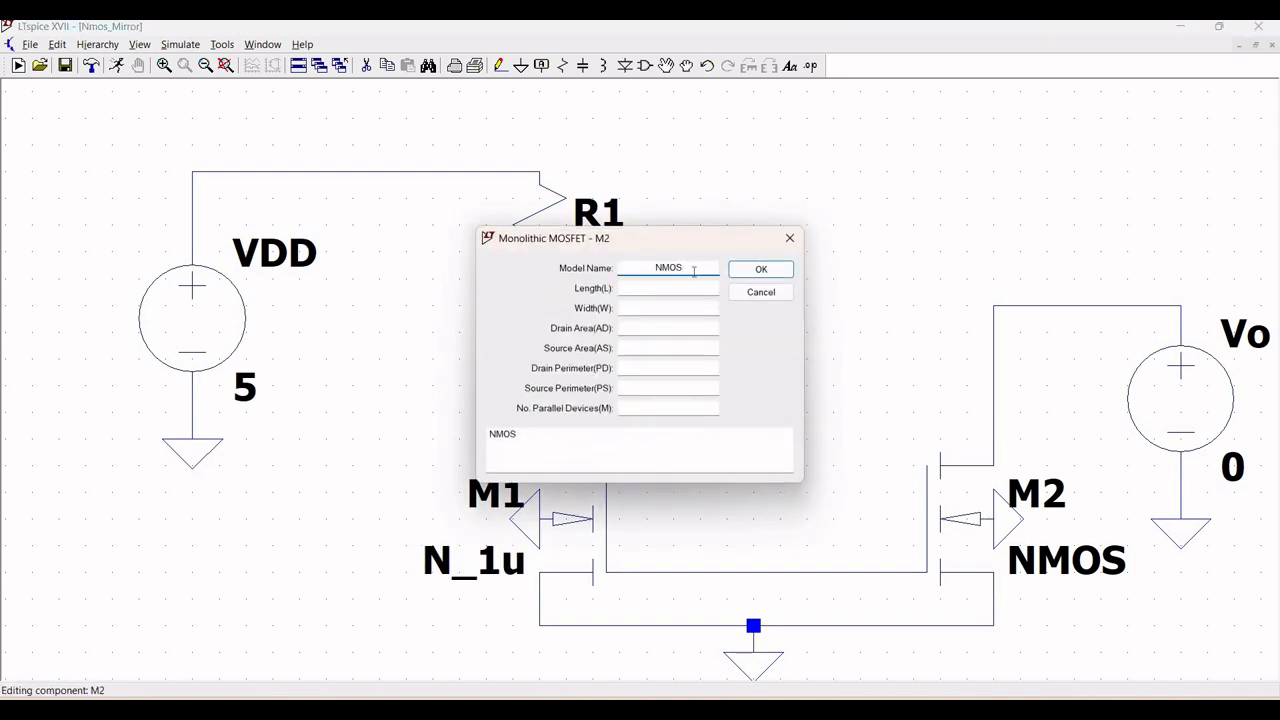
{"action": "key", "text": "BackSpace"}
{"action": "key", "text": "BackSpace"}
{"action": "key", "text": "BackSpace"}
{"action": "type", "text": "_1u"}
{"action": "left_click", "coordinate": [698, 290]}
{"action": "type", "text": "2u"}
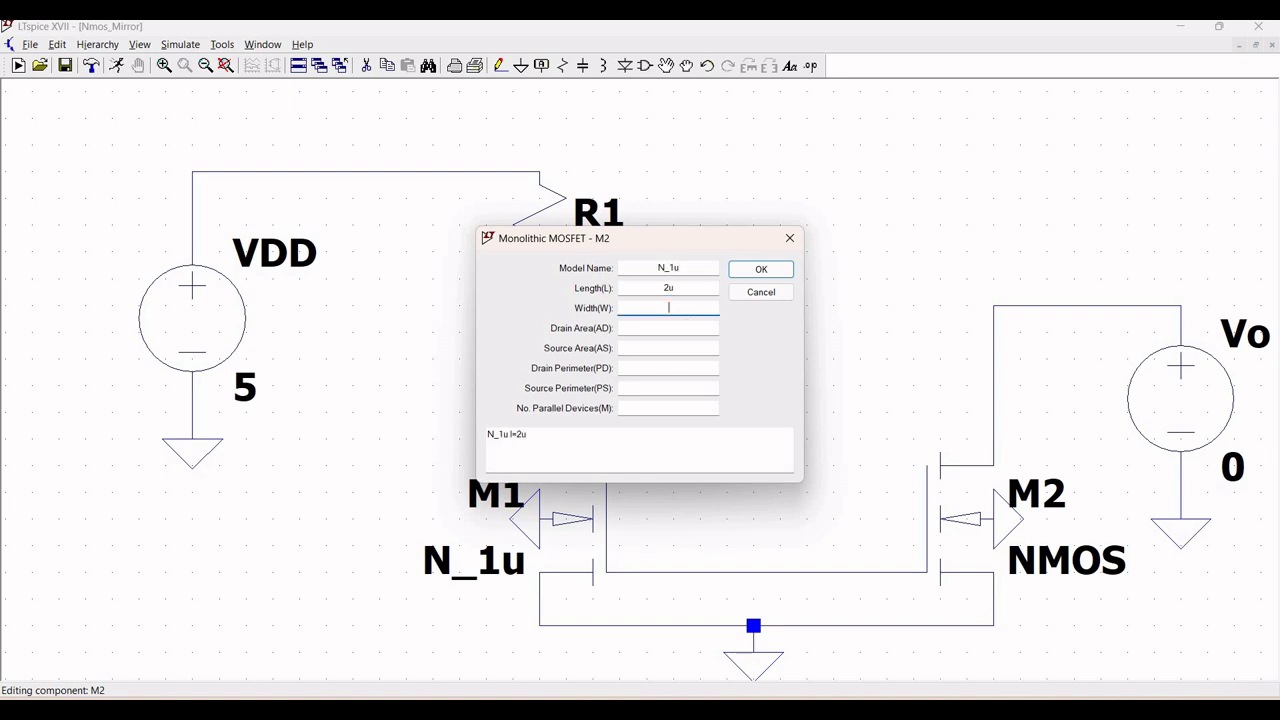
{"action": "type", "text": " w=10u"}
{"action": "left_click", "coordinate": [746, 272]}
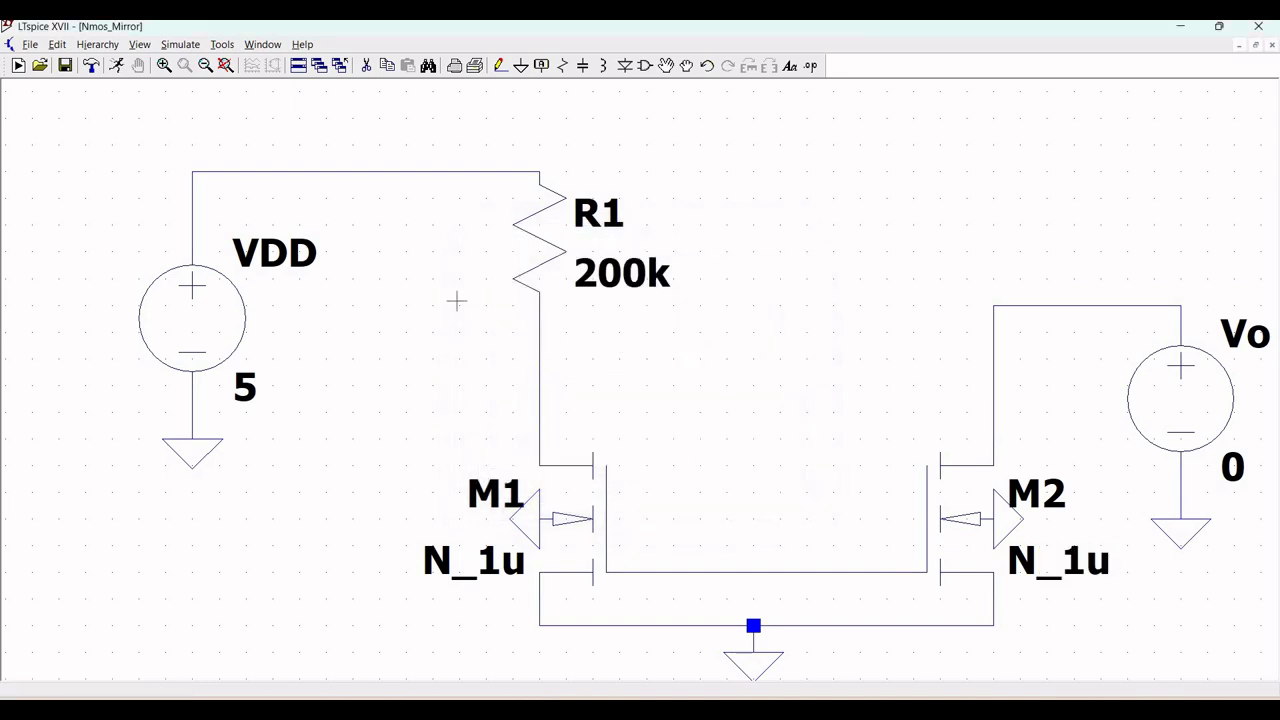
Step: Add the directive '.include BSIM4_model.txt' at the top right of the schematic
{"action": "left_click", "coordinate": [57, 45]}
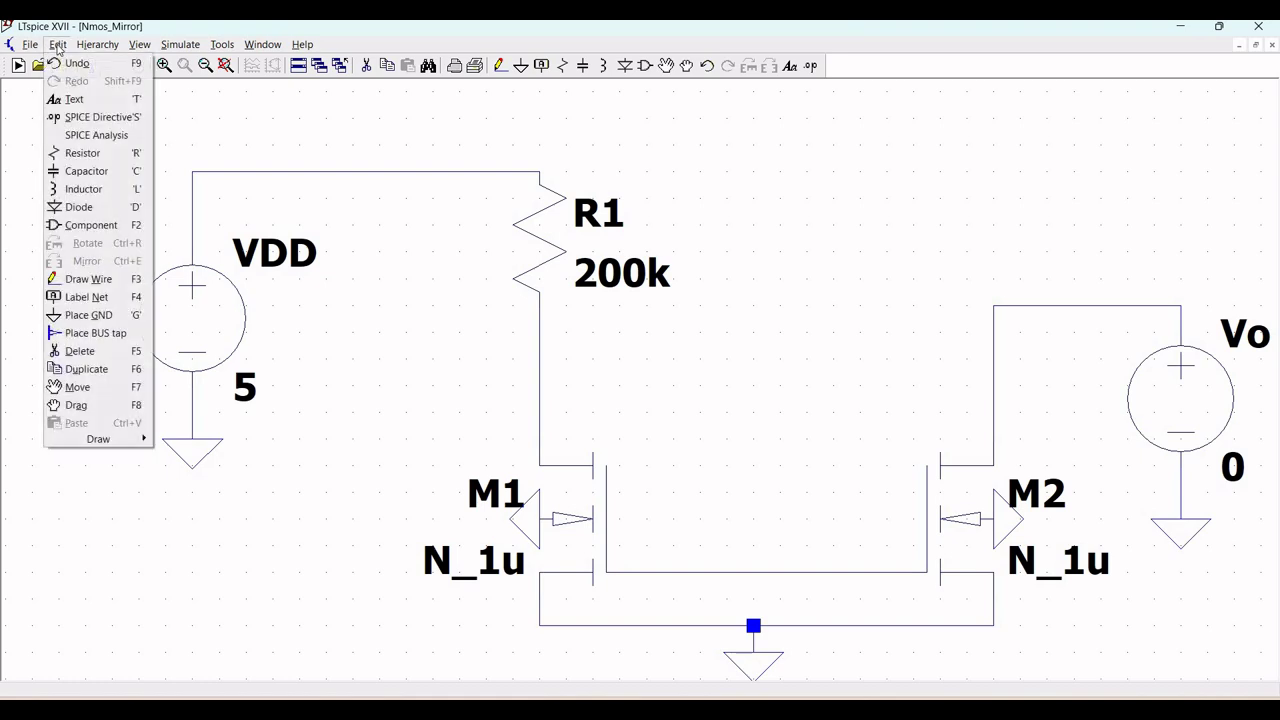
{"action": "left_click", "coordinate": [90, 122]}
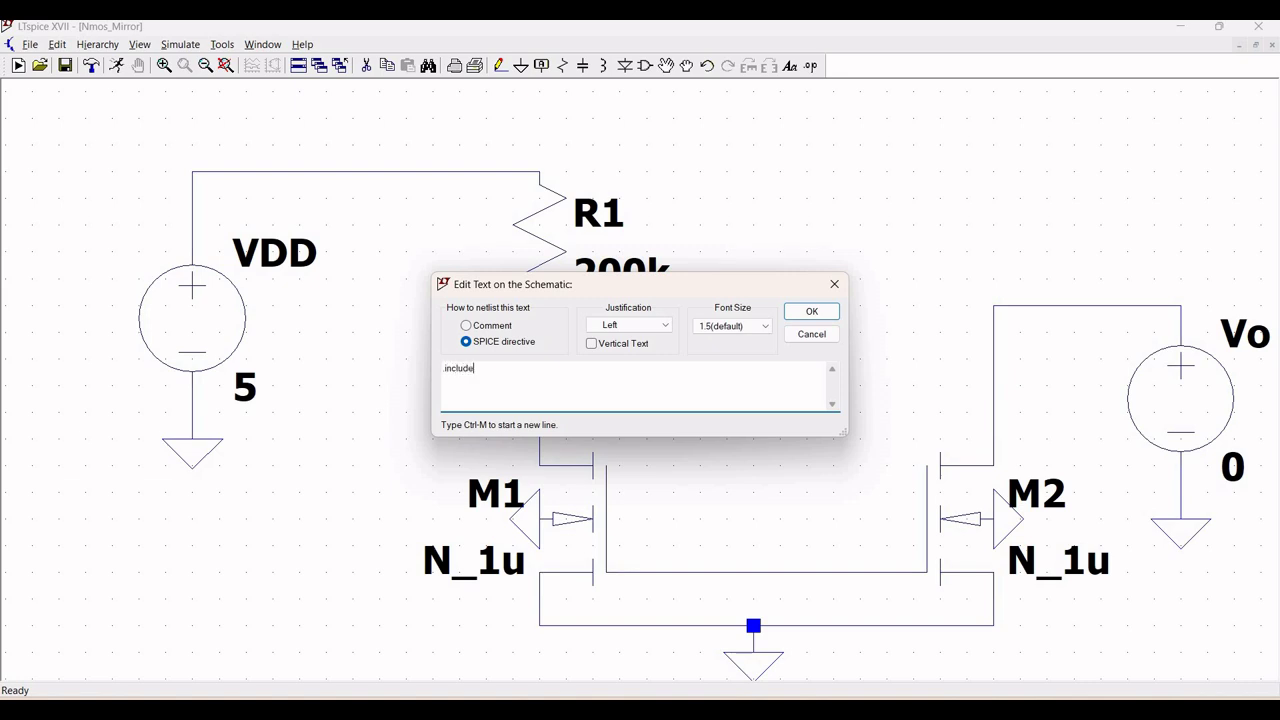
{"action": "type", "text": ".include BSIM4_model.txt"}
{"action": "left_click", "coordinate": [811, 311]}
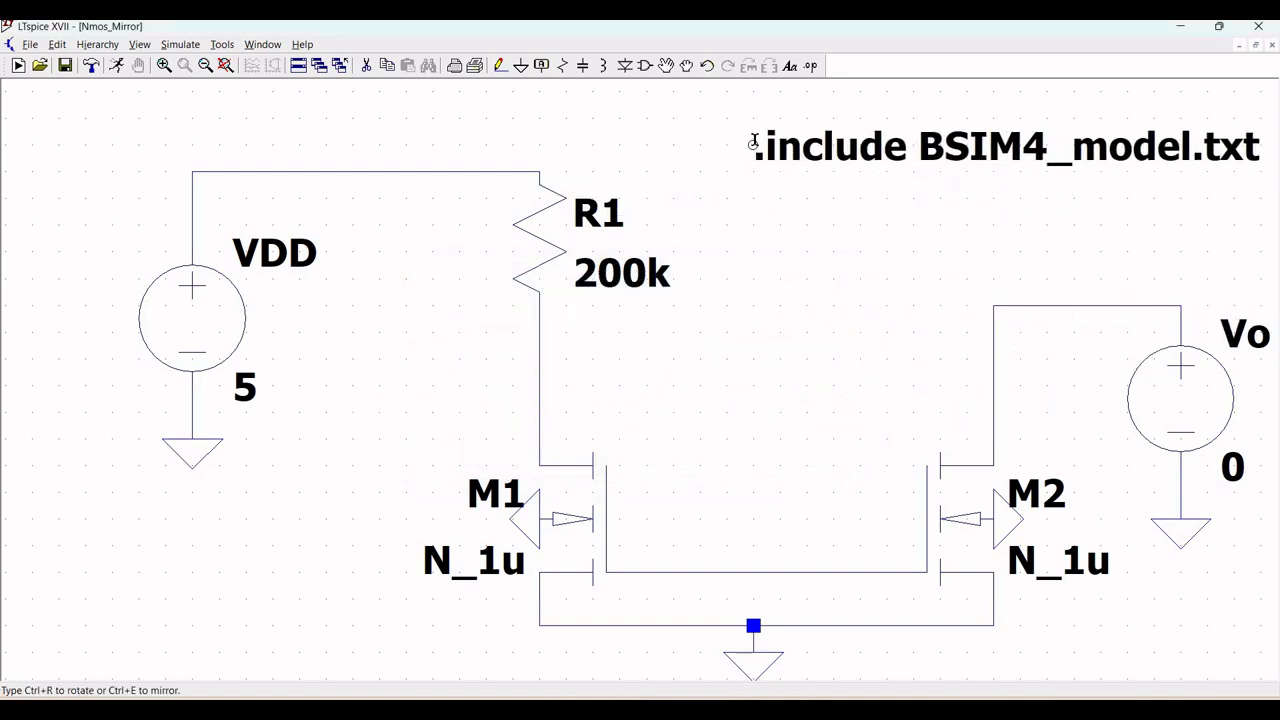
{"action": "left_click", "coordinate": [753, 145]}
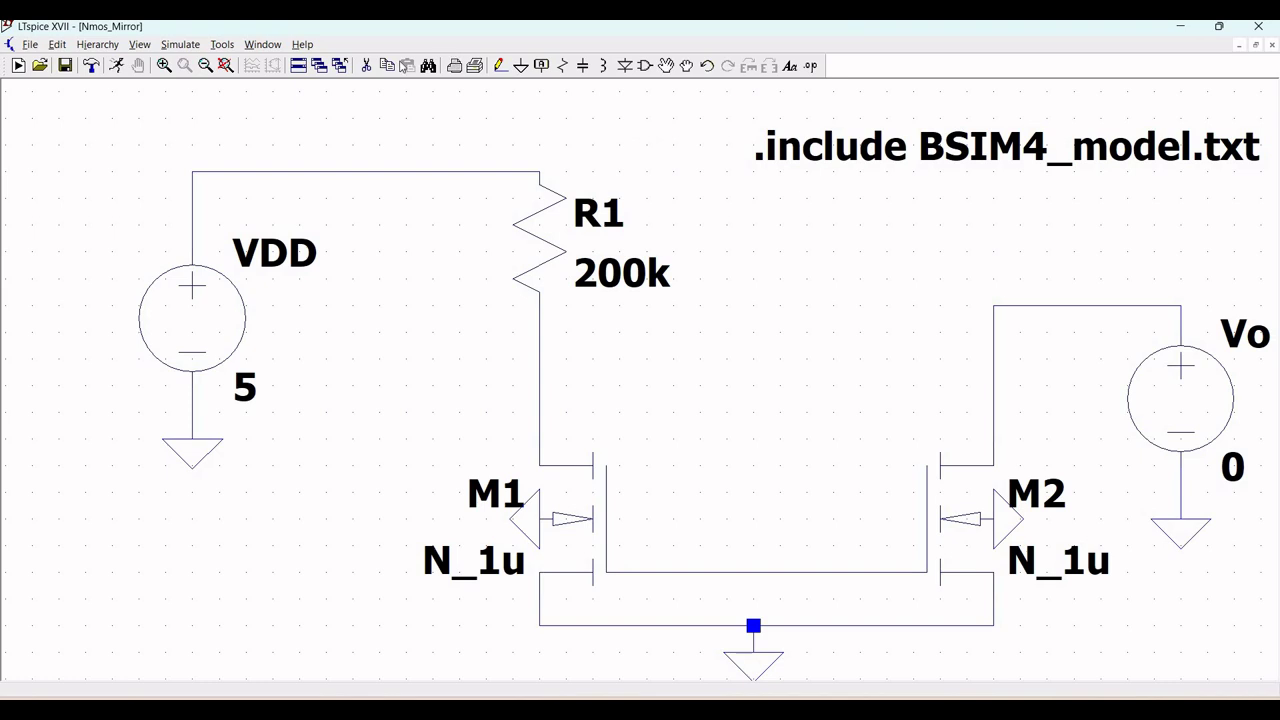
Step: Set up a DC sweep analysis: source Vo, Linear, start 100m, stop 5
{"action": "left_click", "coordinate": [57, 44]}
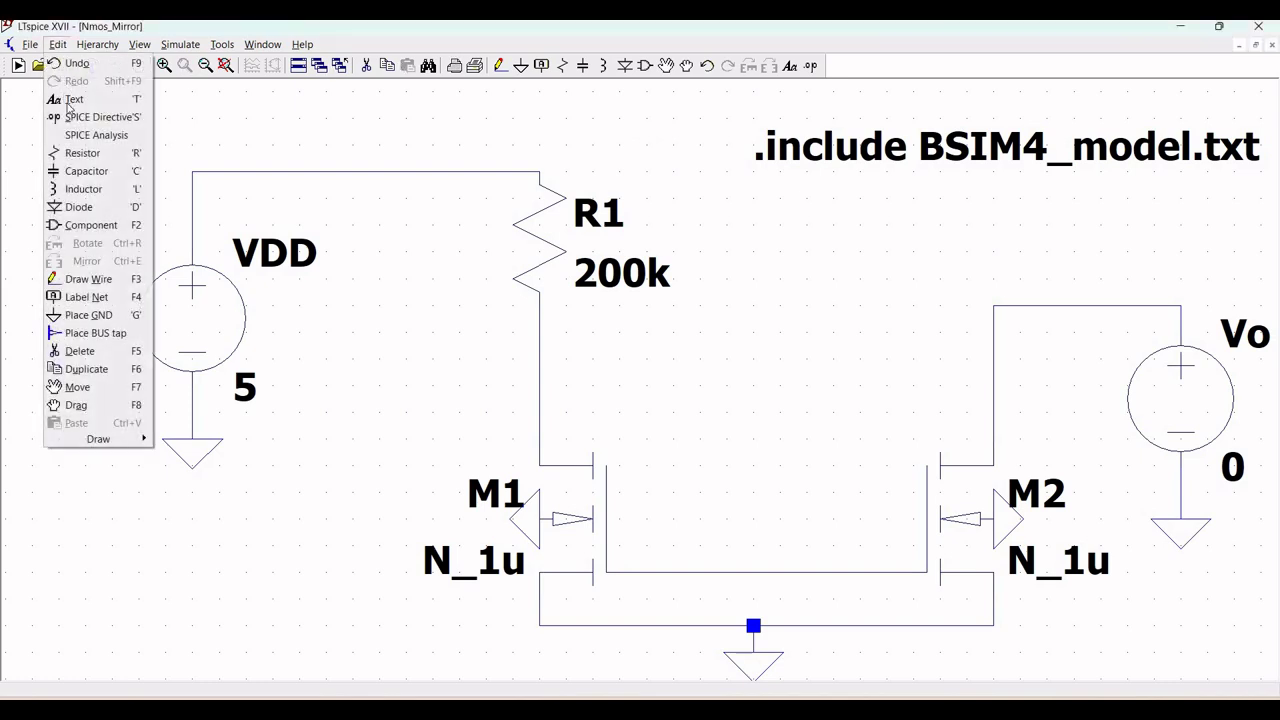
{"action": "left_click", "coordinate": [98, 138]}
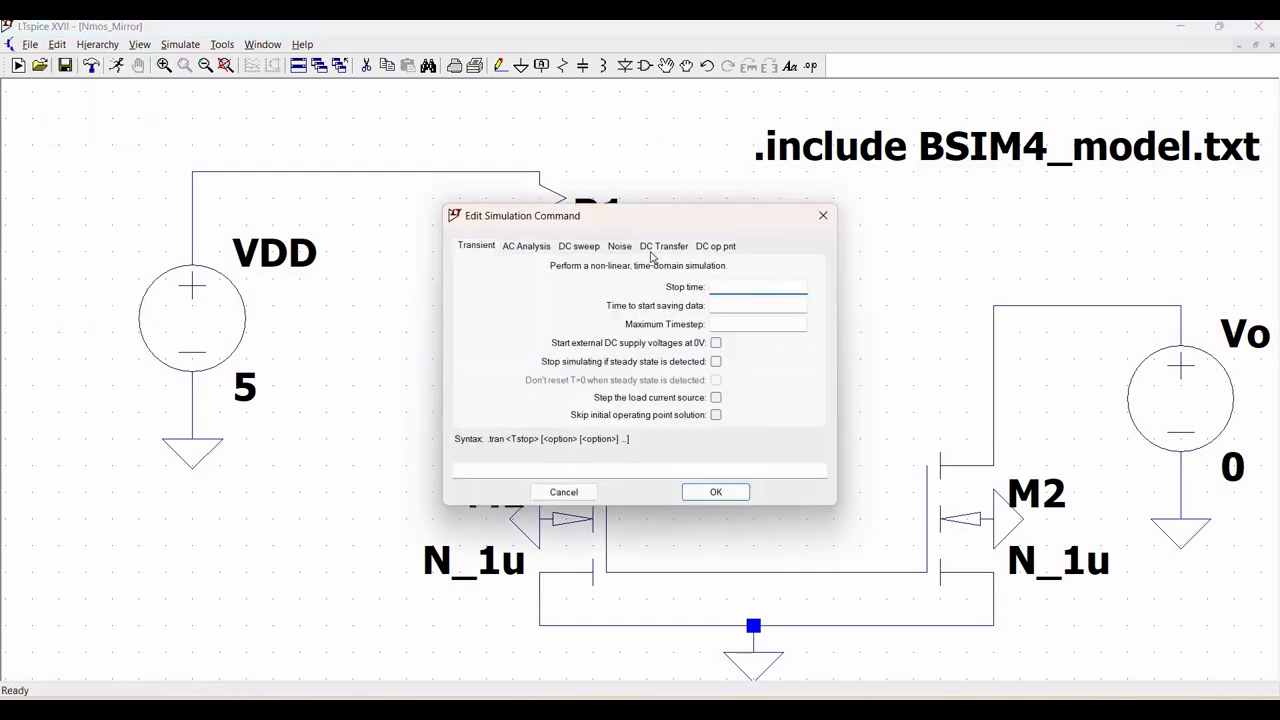
{"action": "left_click", "coordinate": [579, 246]}
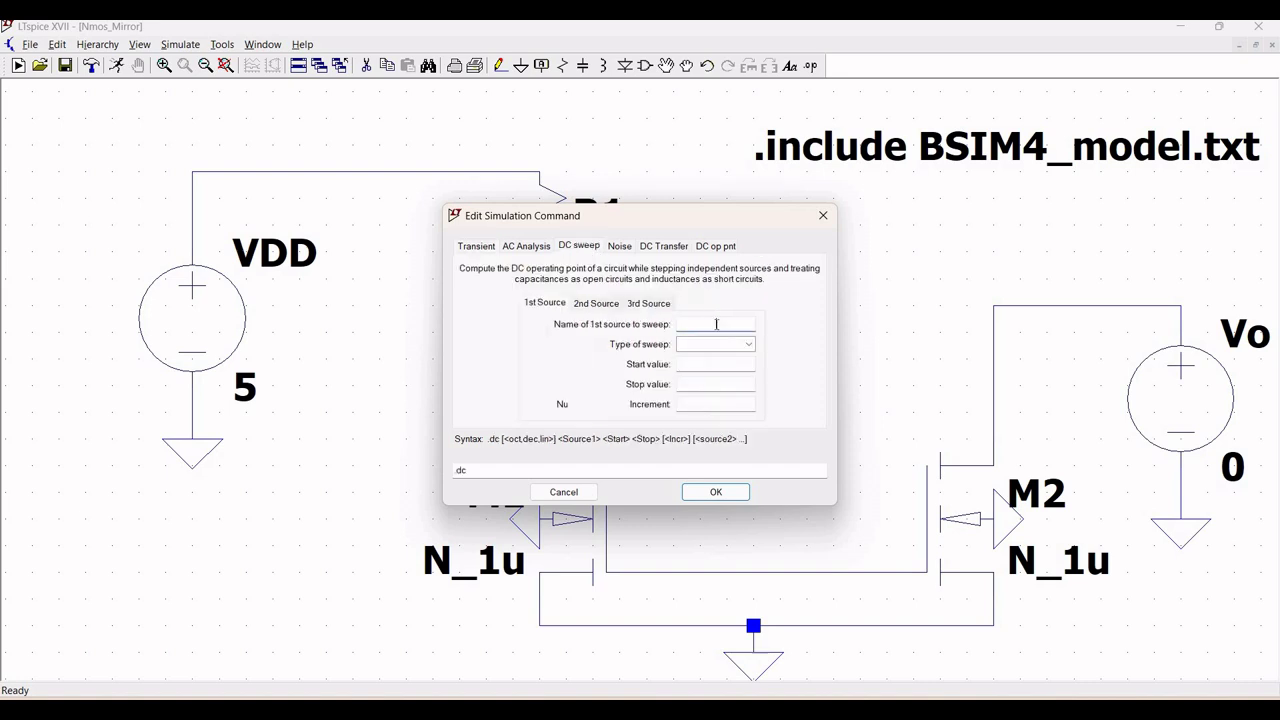
{"action": "left_click", "coordinate": [716, 325]}
{"action": "type", "text": "Vo"}
{"action": "left_click", "coordinate": [716, 346]}
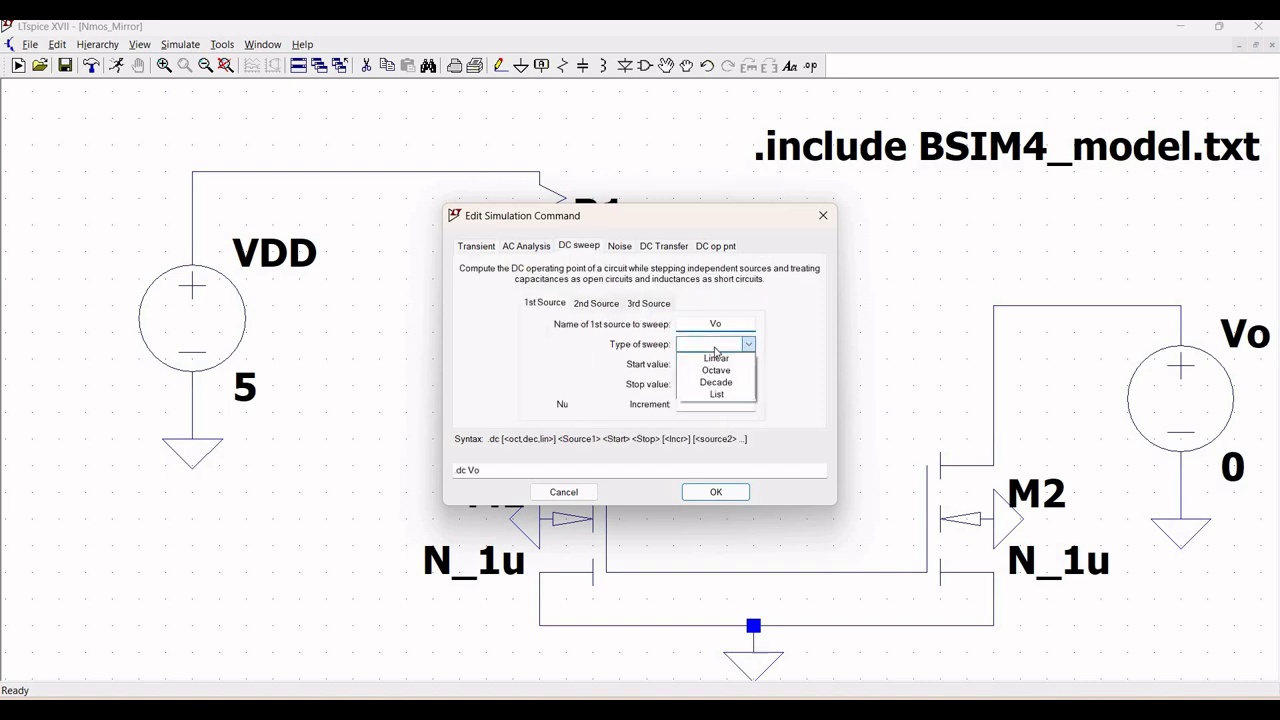
{"action": "left_click", "coordinate": [716, 358]}
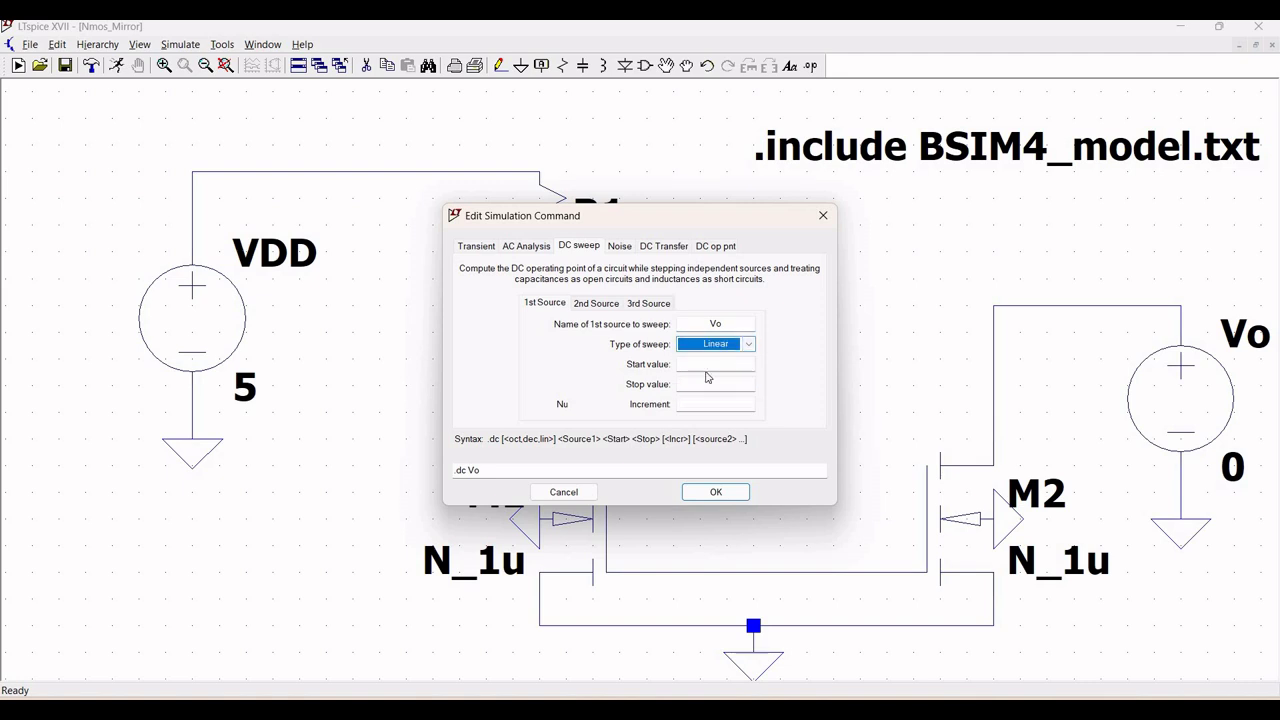
{"action": "left_click", "coordinate": [706, 368]}
{"action": "type", "text": "1"}
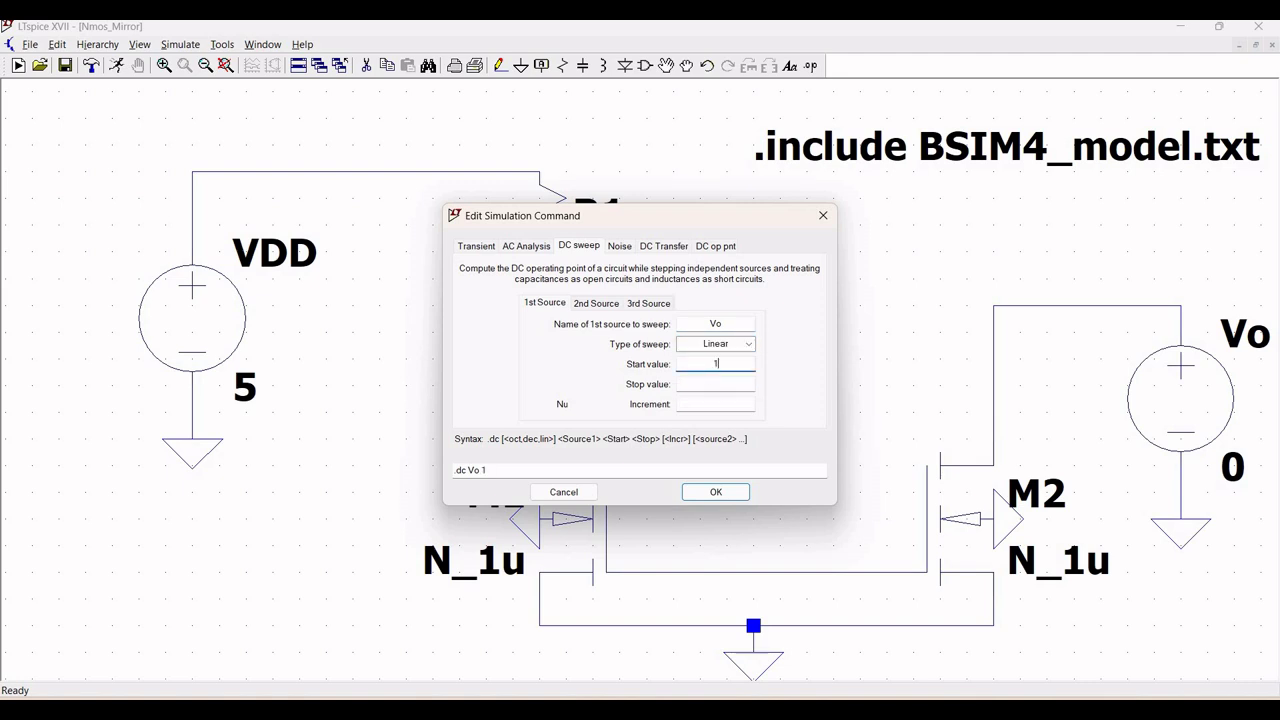
{"action": "type", "text": "00m"}
{"action": "left_click", "coordinate": [690, 387]}
{"action": "type", "text": "5"}
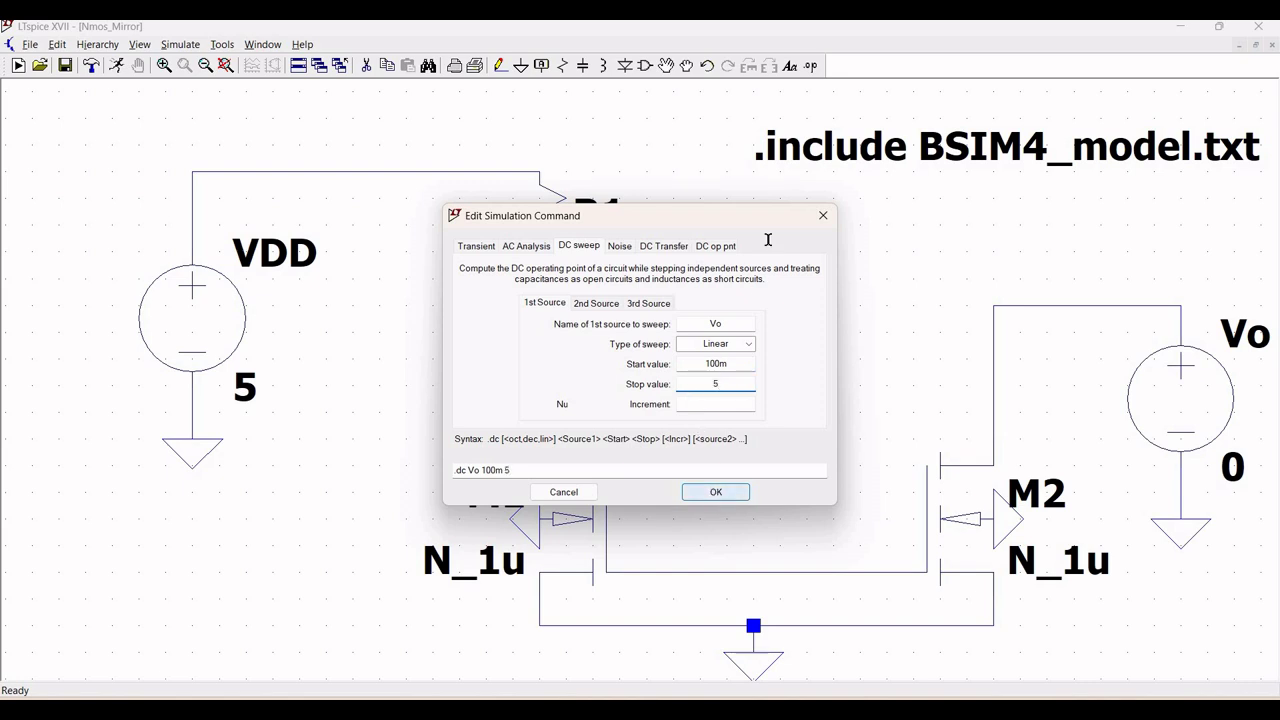
{"action": "key", "text": "Return"}
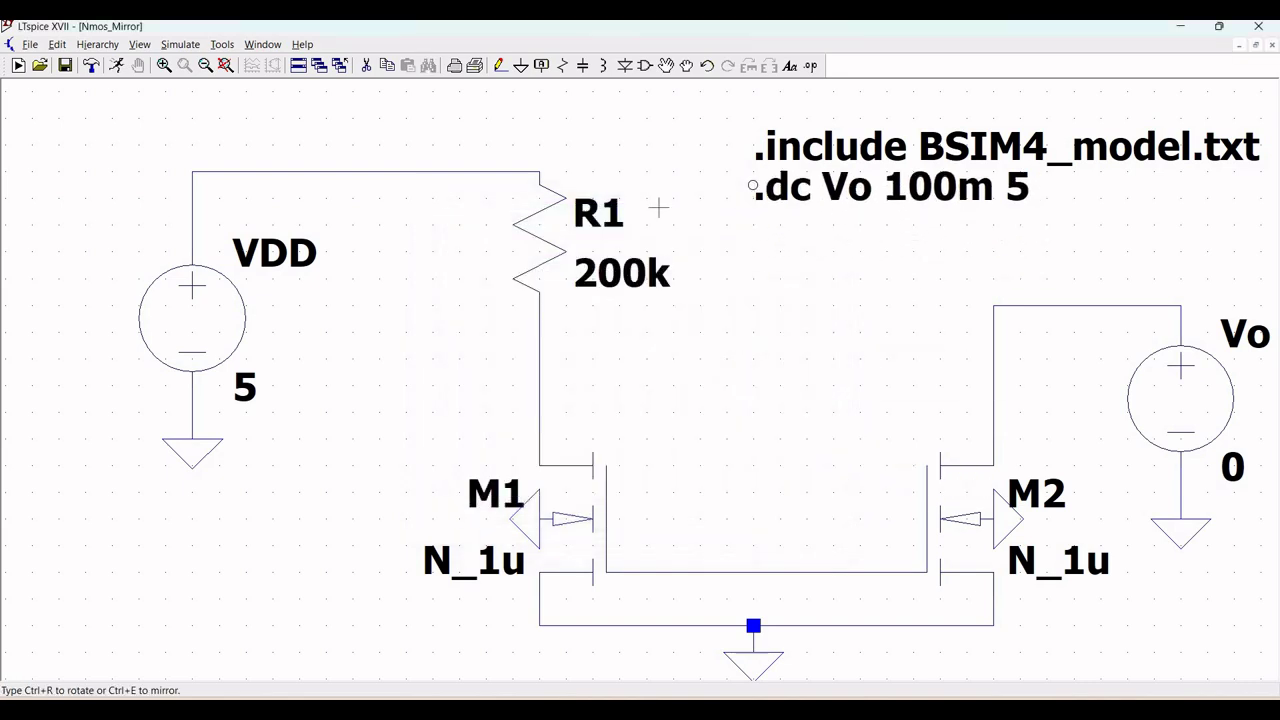
Step: Place the .dc directive under the include line, wire M1's drain to the gates, and run
{"action": "left_click", "coordinate": [659, 207]}
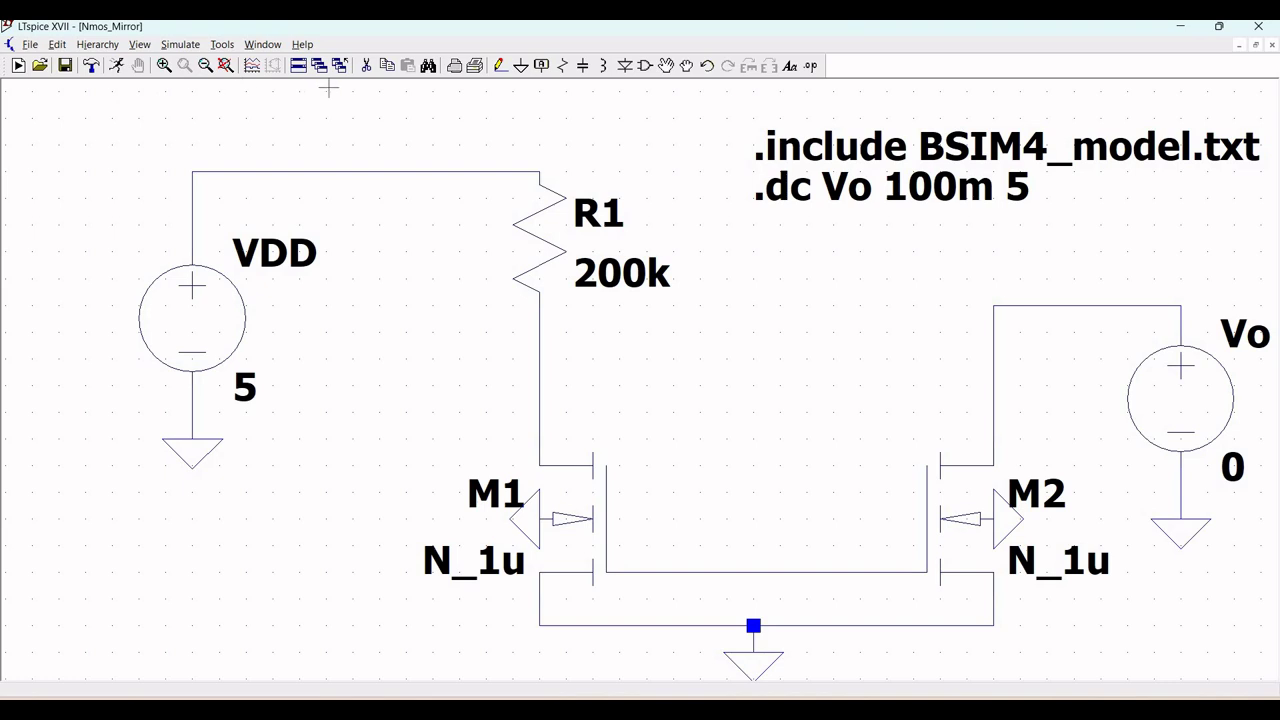
{"action": "left_click", "coordinate": [502, 66]}
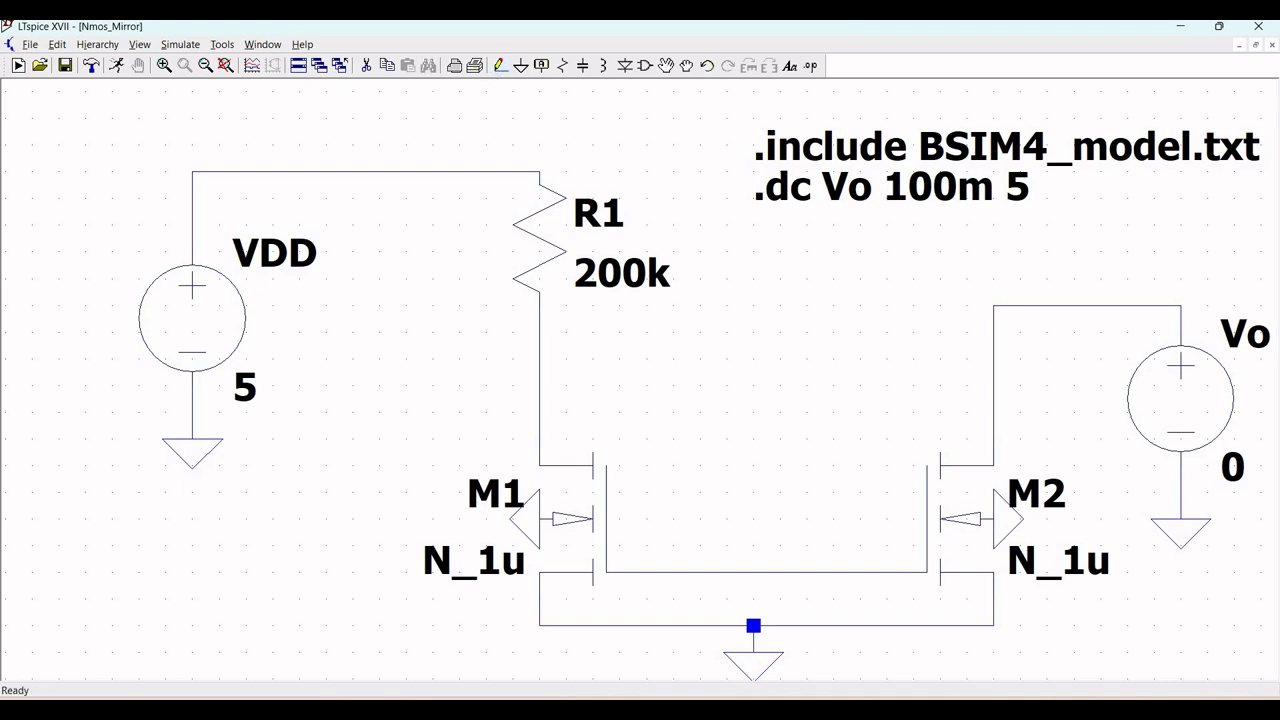
{"action": "left_click", "coordinate": [540, 385]}
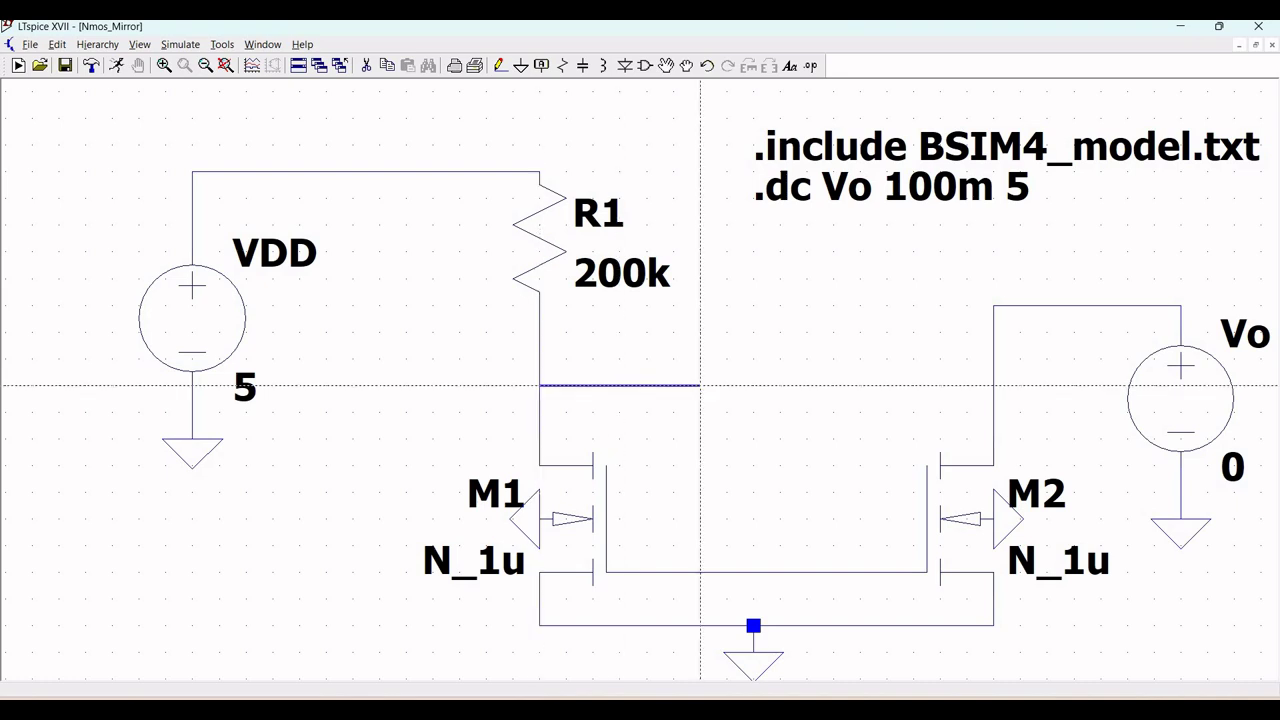
{"action": "left_click", "coordinate": [700, 572]}
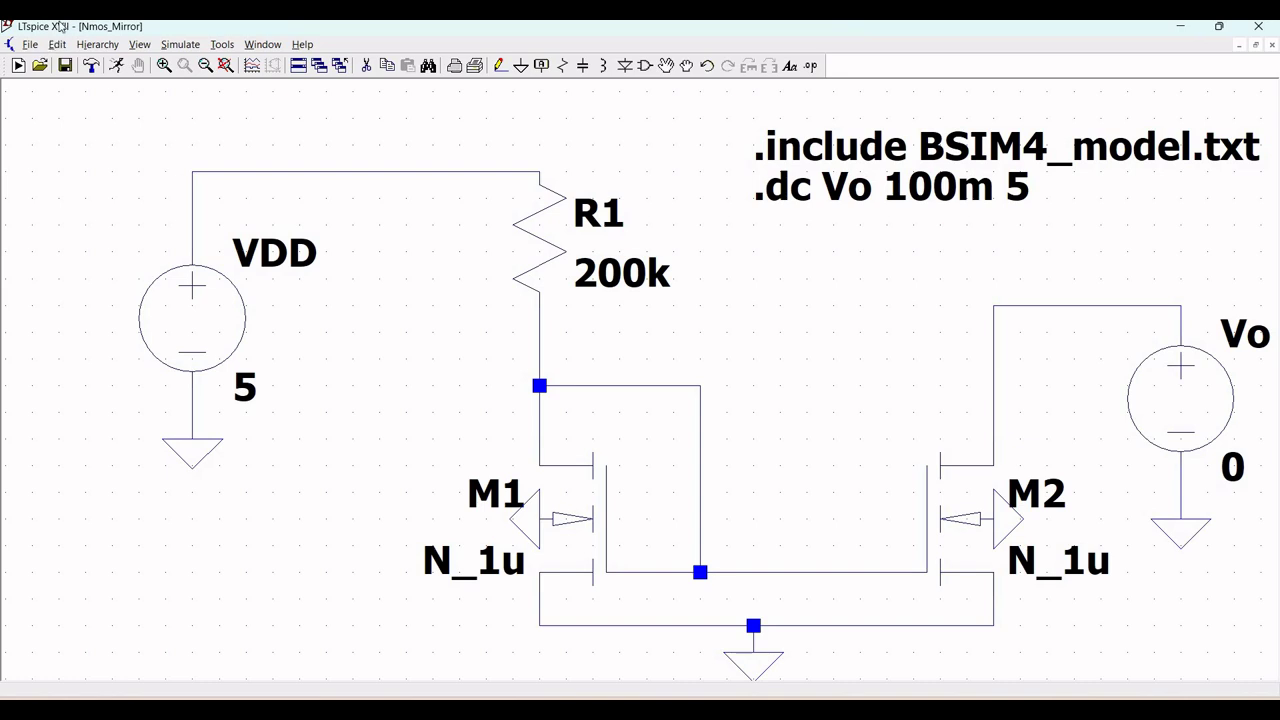
{"action": "left_click", "coordinate": [117, 65]}
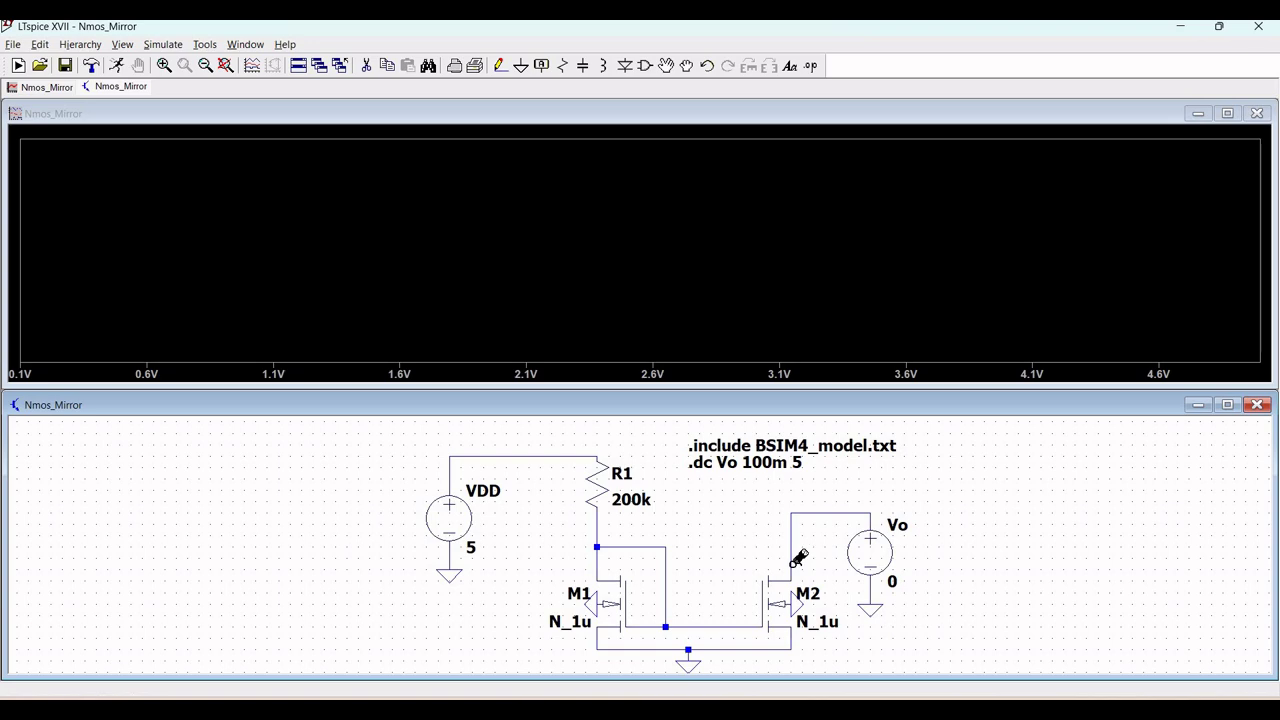
Step: Probe M2 then M1 to plot Id(M2) and Id(M1) against the Vo sweep
{"action": "left_click", "coordinate": [799, 558]}
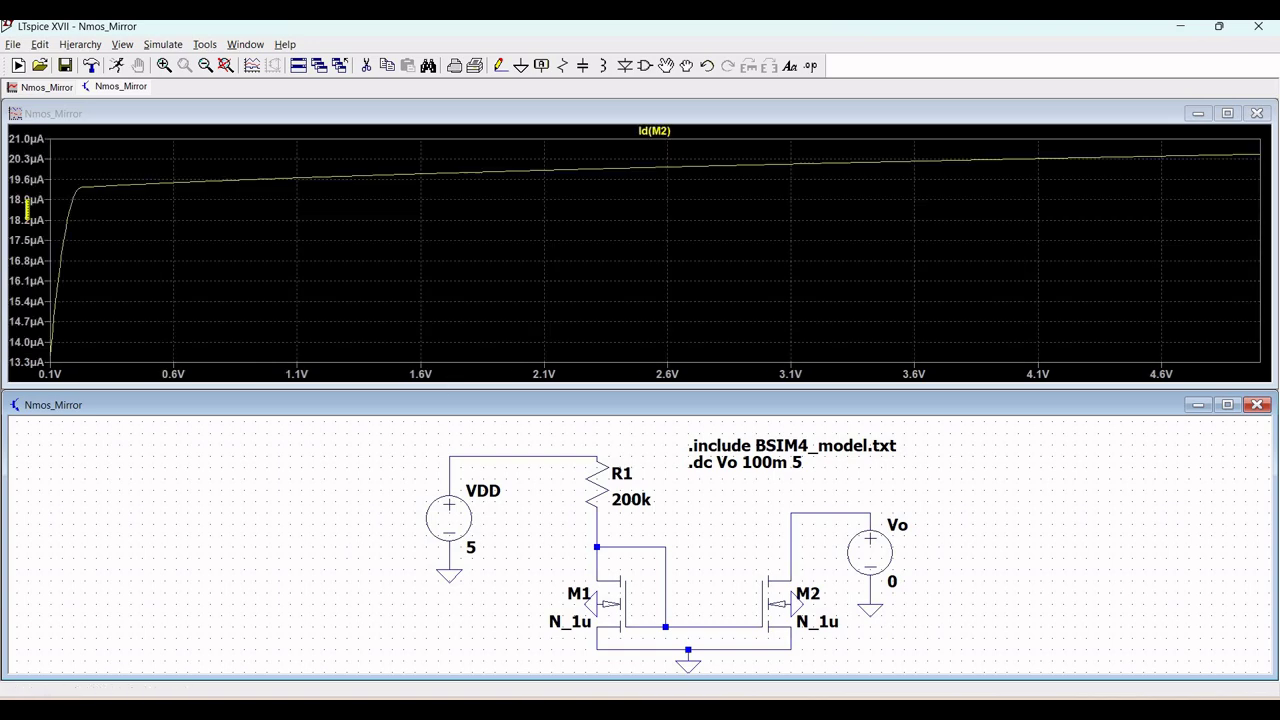
{"action": "left_click", "coordinate": [603, 567]}
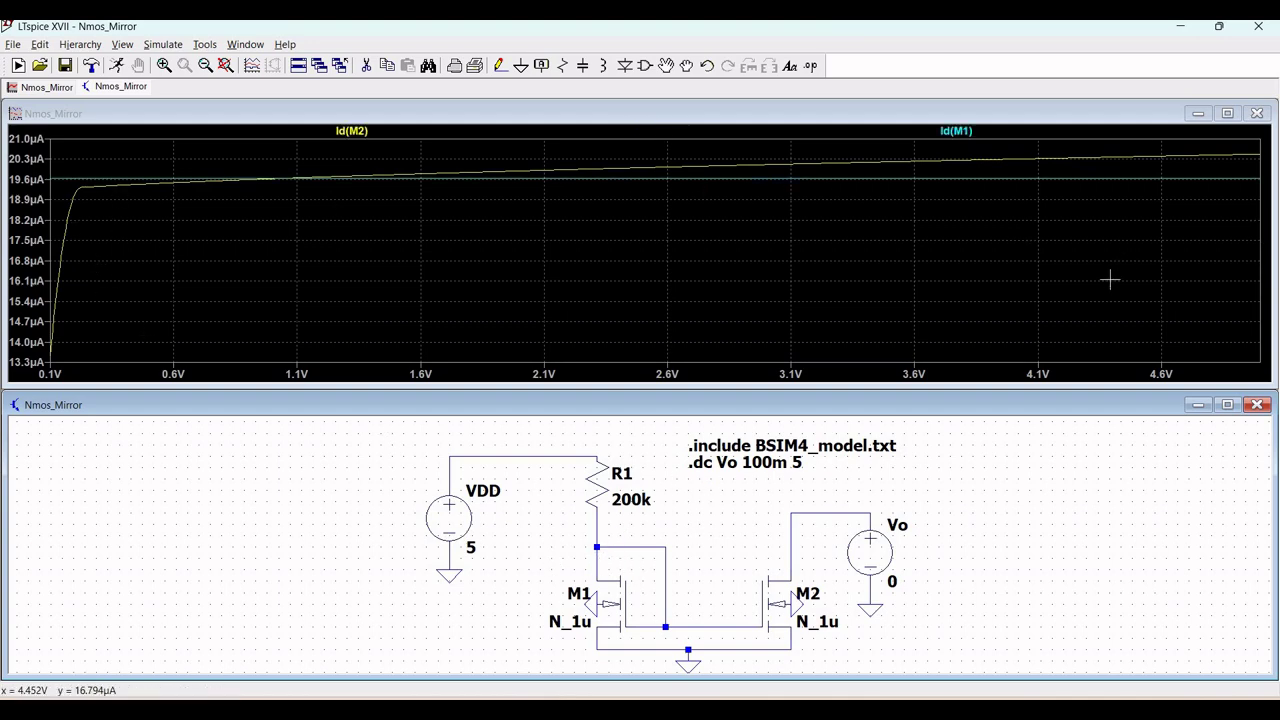